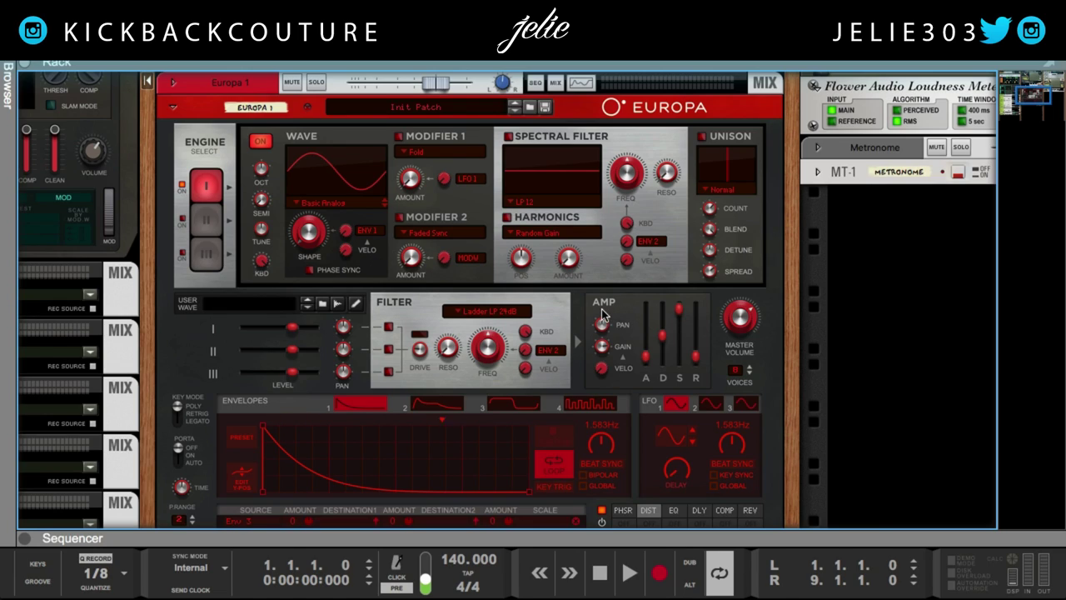
Step: Play back the sequence briefly to hear the initial patch, and stop it
left_click(622, 580)
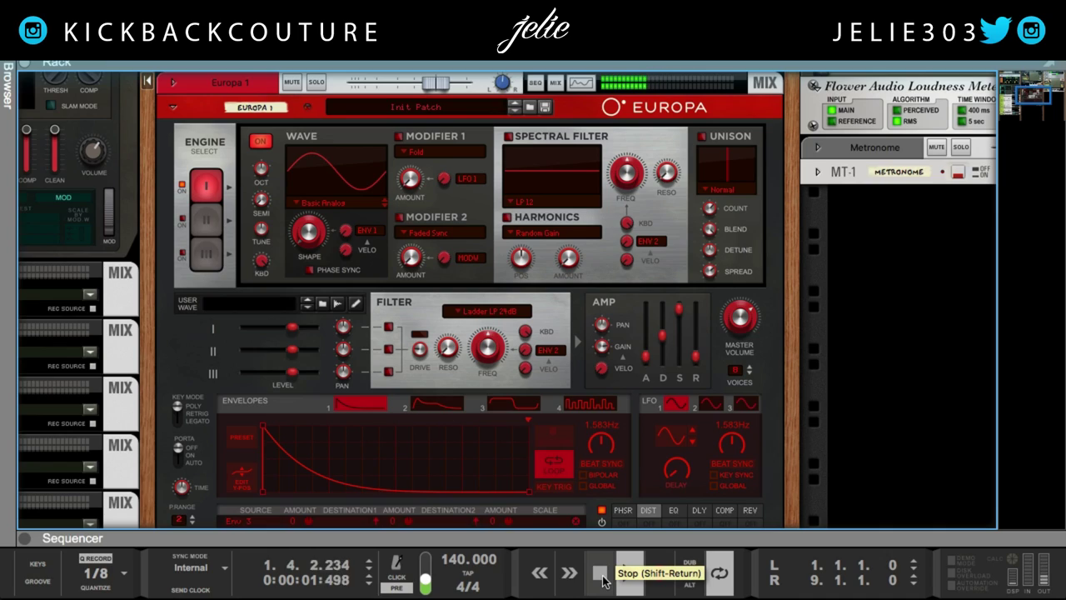
left_click(602, 580)
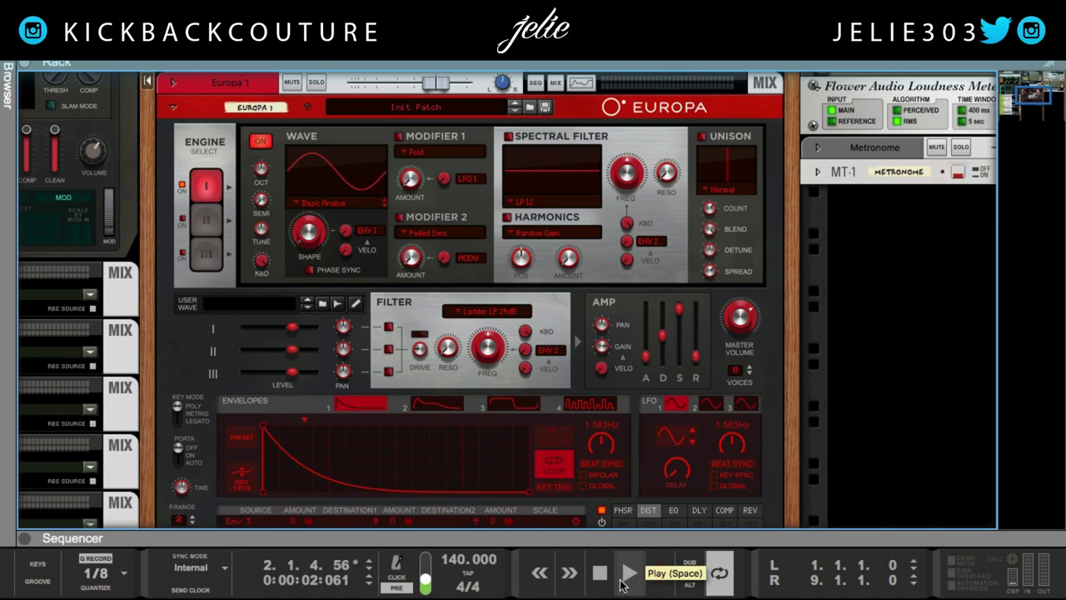
left_click(602, 574)
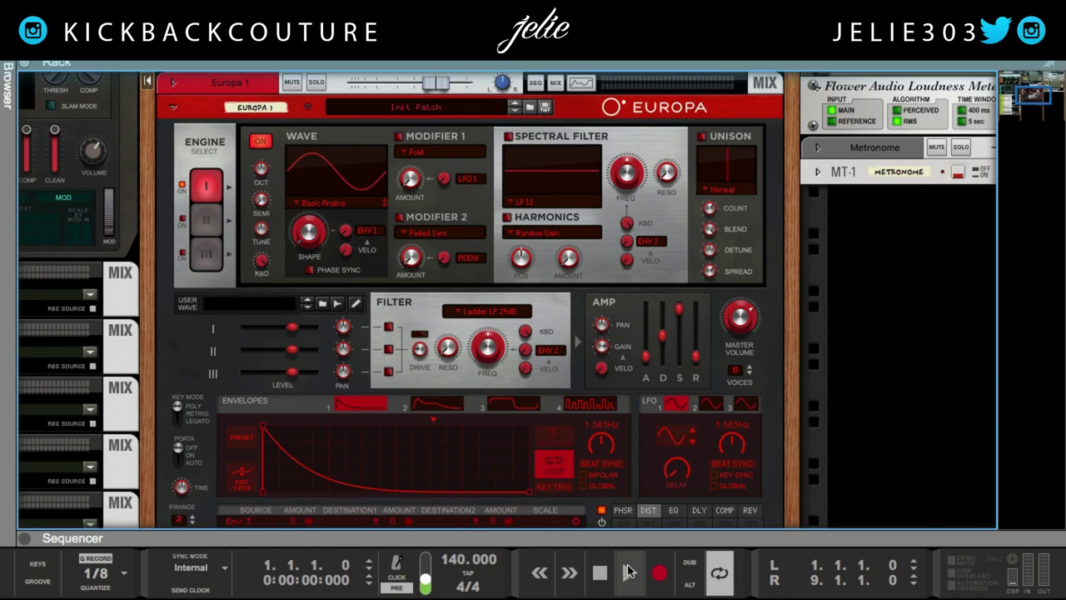
Step: Start looped playback and shape the amp envelope with sustain at minimum, a shorter decay and a slightly adjusted release
left_click(628, 573)
left_click(683, 311)
left_click_drag(683, 311, 689, 379)
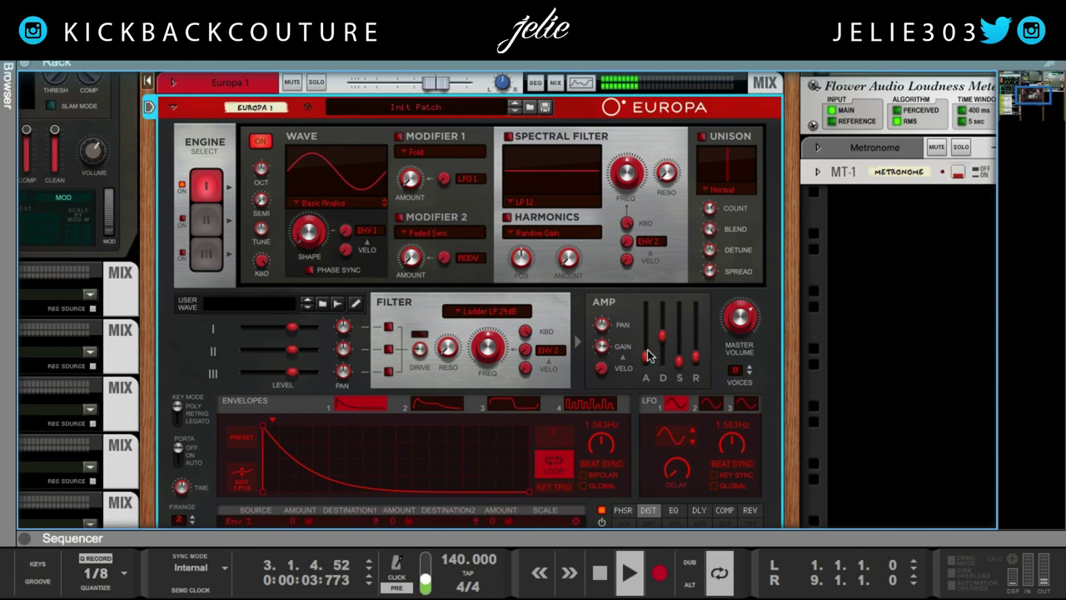
left_click_drag(664, 341, 669, 355)
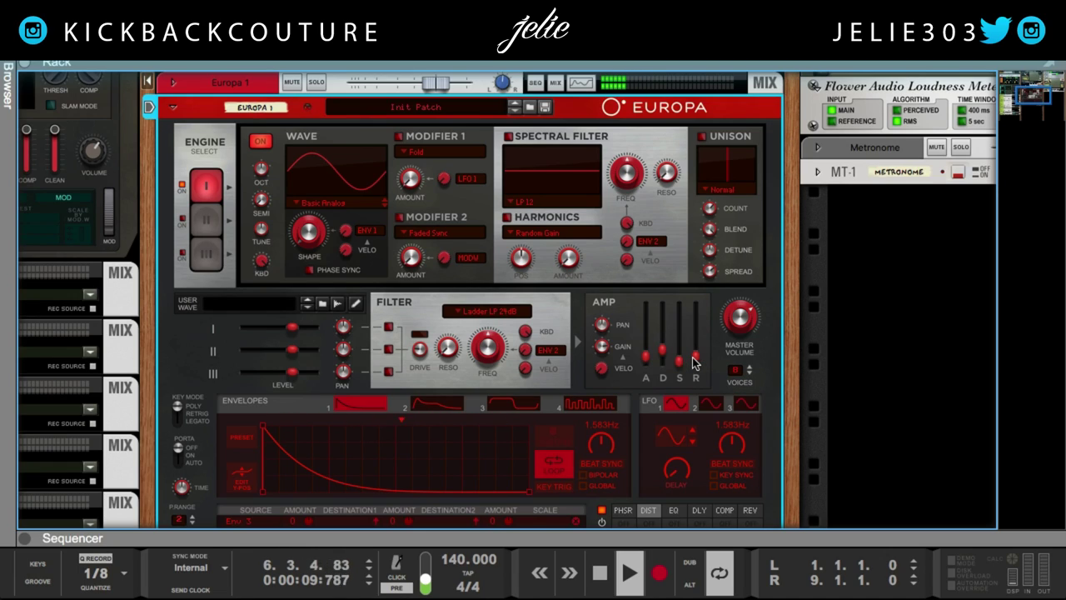
left_click_drag(694, 358, 698, 356)
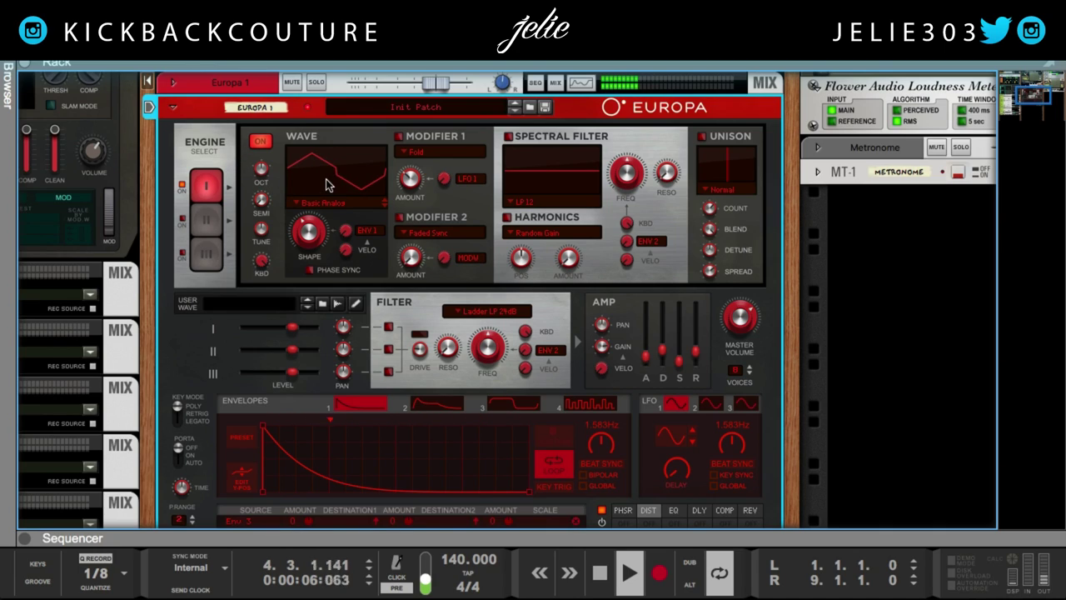
Step: Change engine 1's wave to S/H Noise from the noise types
left_click_drag(350, 146, 350, 212)
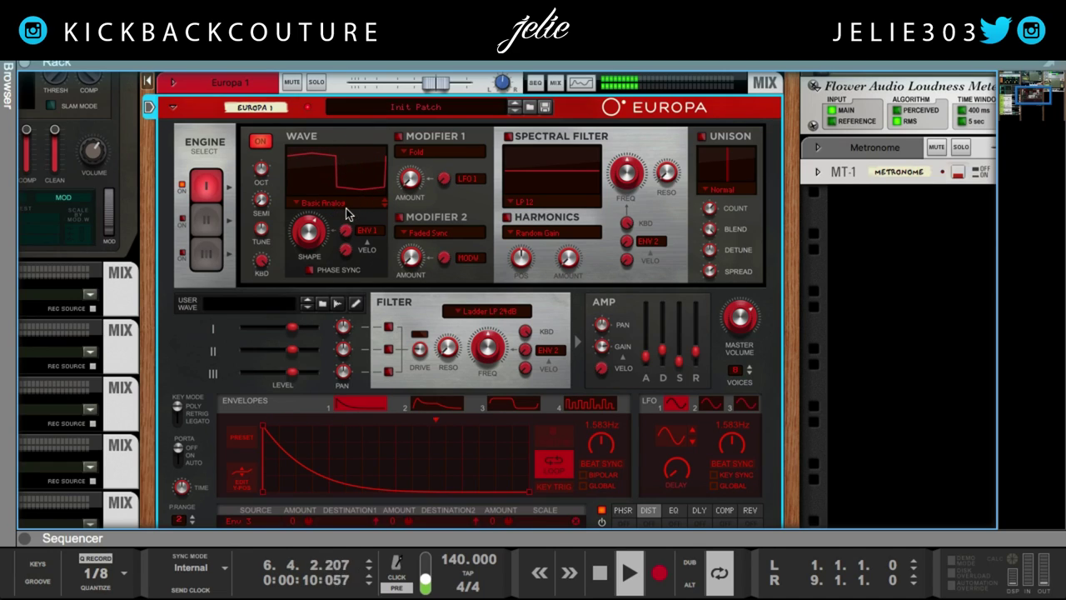
left_click(339, 204)
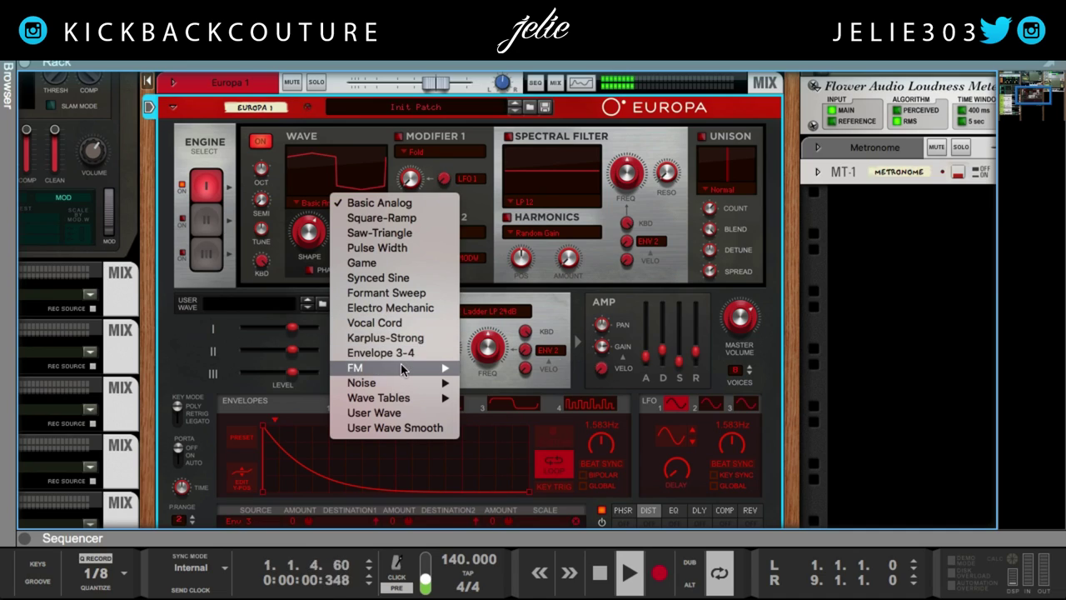
mouse_move(405, 383)
left_click(475, 384)
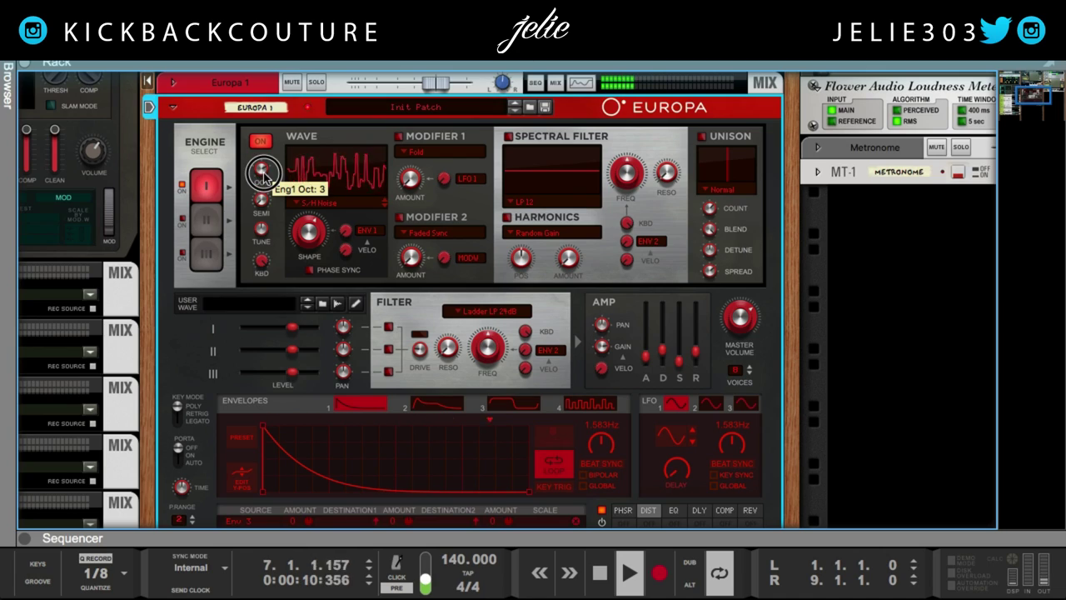
Step: Bring in engine 2 with the Karplus-Strong wave and adjust its octave
left_click(201, 227)
left_click(315, 203)
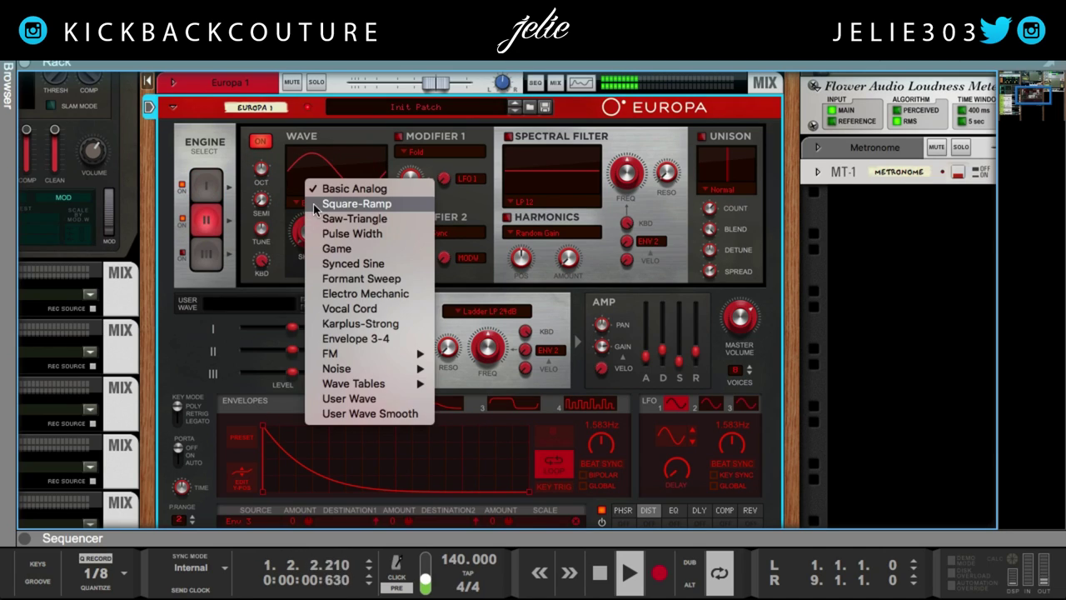
left_click(377, 323)
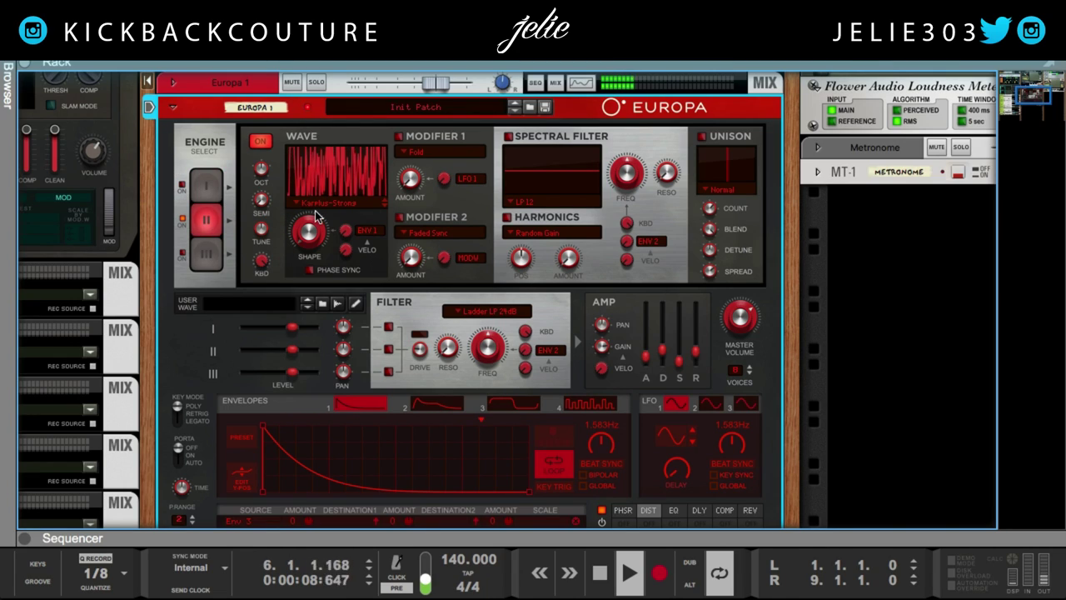
left_click(264, 165)
Step: Return to engine 1 with it switched on, enable its spectral filter and lower the filter frequency
left_click(187, 191)
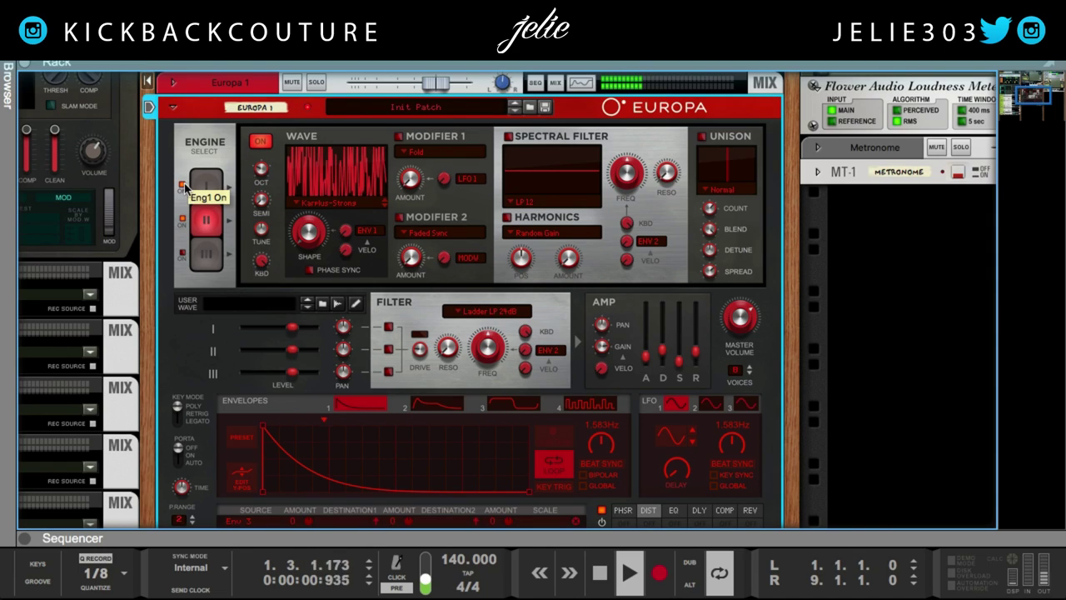
left_click(208, 190)
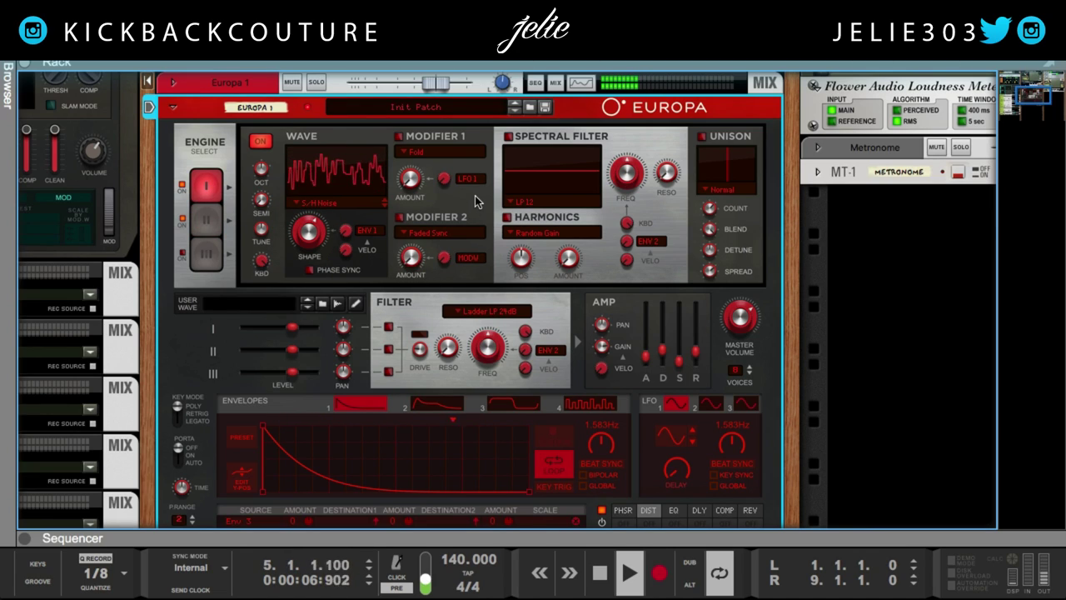
left_click(508, 136)
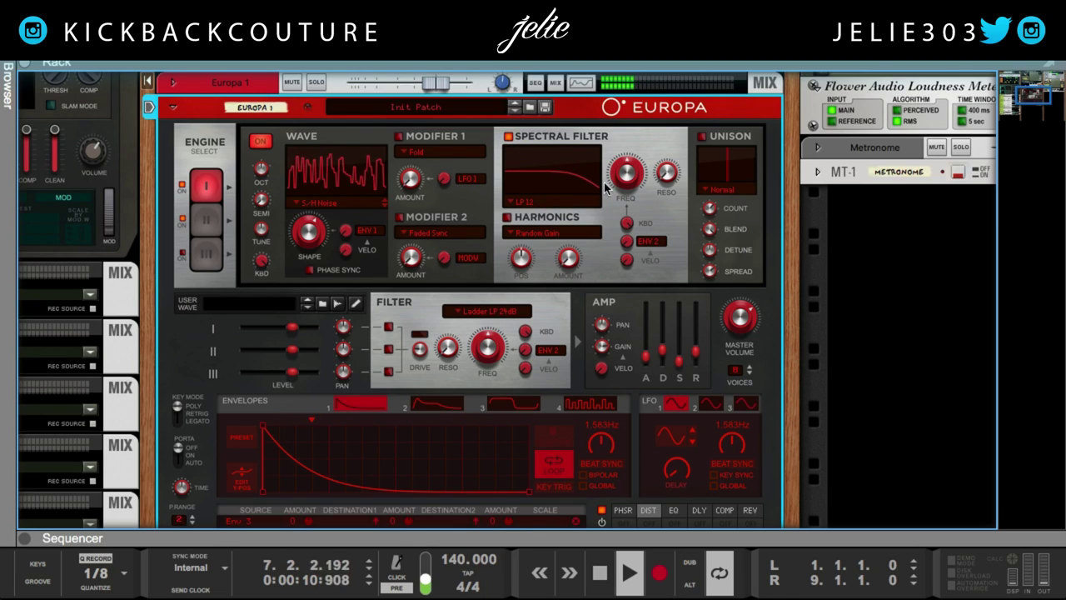
left_click_drag(622, 172, 622, 192)
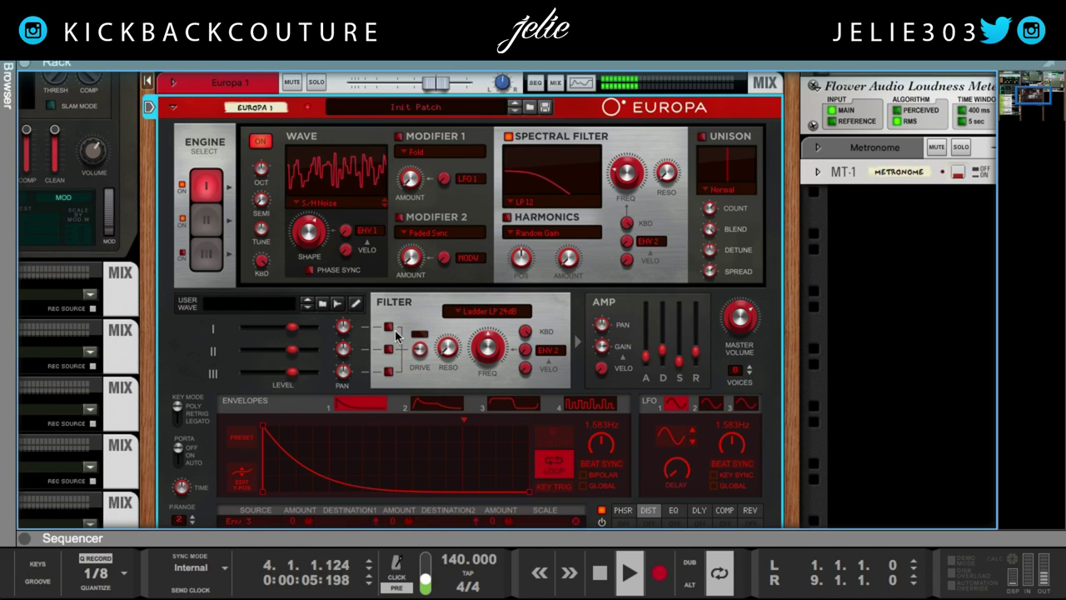
Step: Route engine 1 into the main Ladder LP 24dB filter and adjust that filter's frequency
left_click(181, 220)
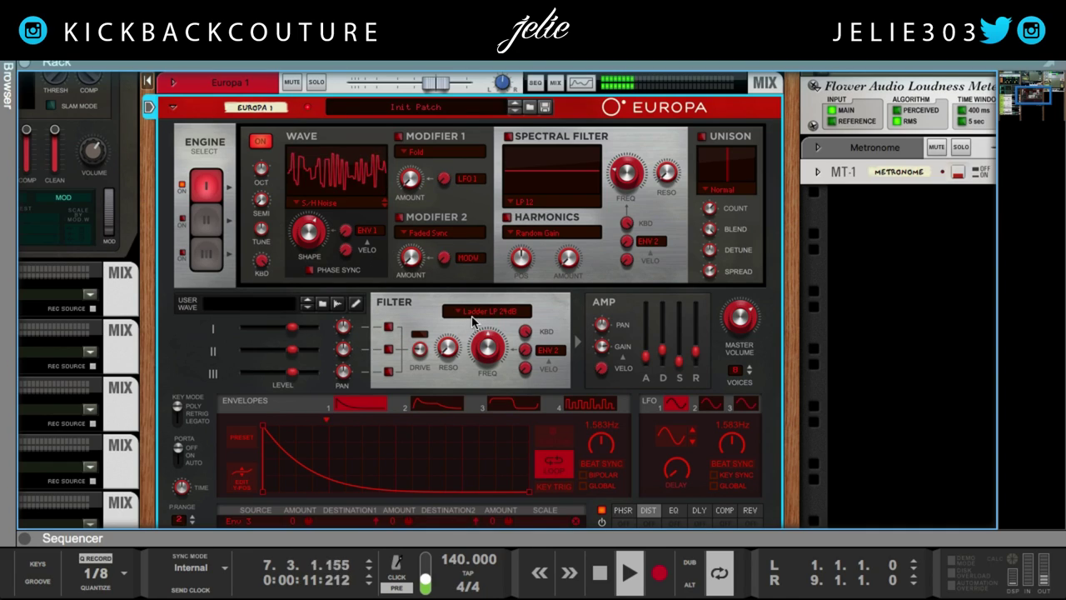
left_click(391, 330)
left_click_drag(488, 350, 492, 349)
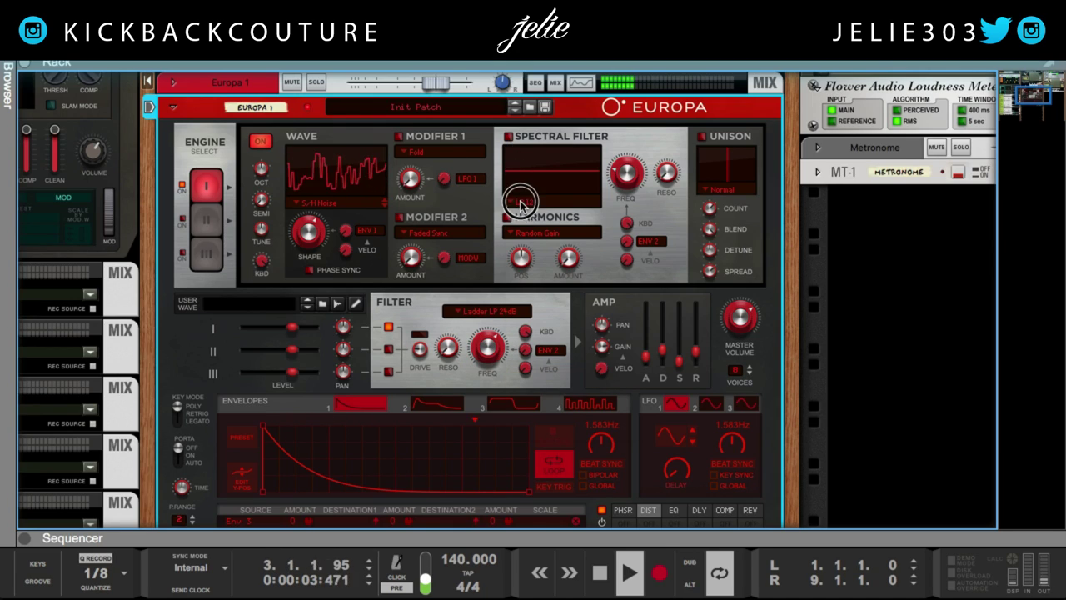
Step: Set engine 1's spectral filter type to HP 24, enable it and fine-tune its frequency
left_click(525, 201)
left_click(537, 230)
left_click(508, 135)
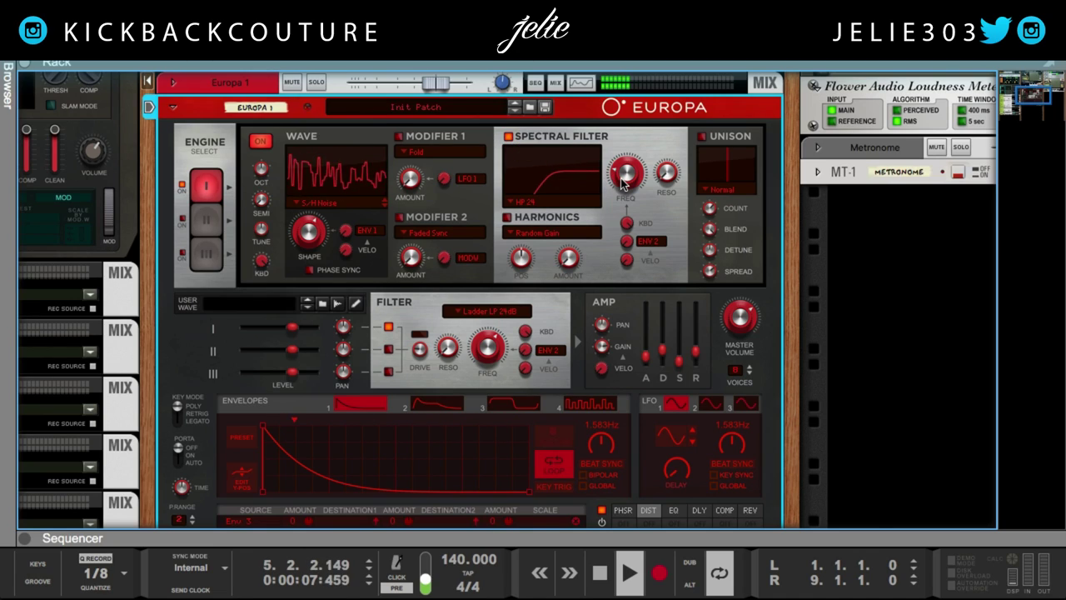
left_click_drag(622, 182, 622, 184)
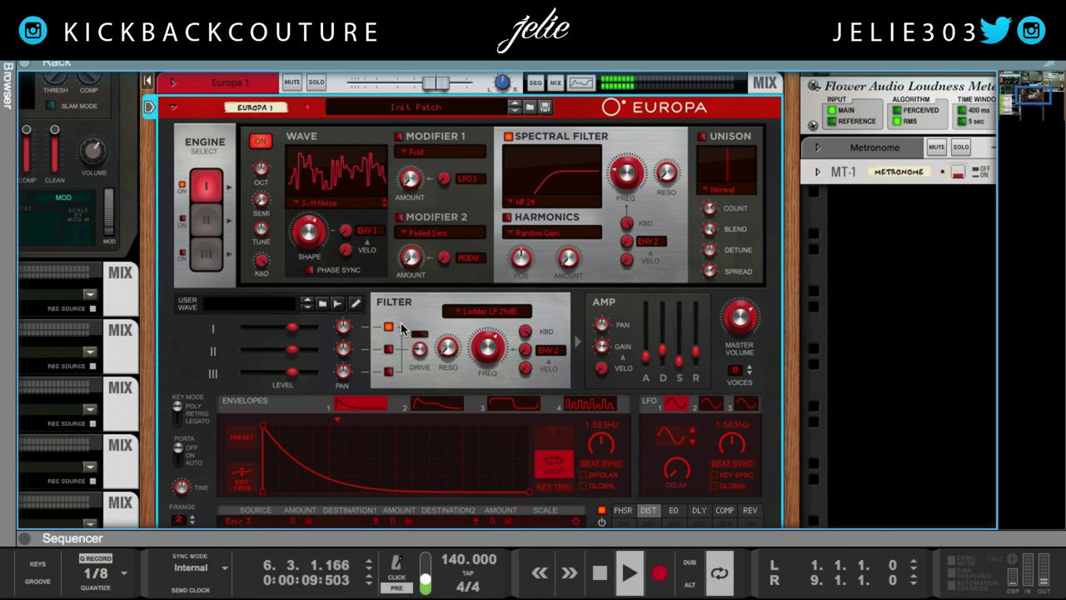
Step: Route engine 2 into the main filter and lower engine 1's mix level slightly
left_click(181, 220)
left_click(208, 221)
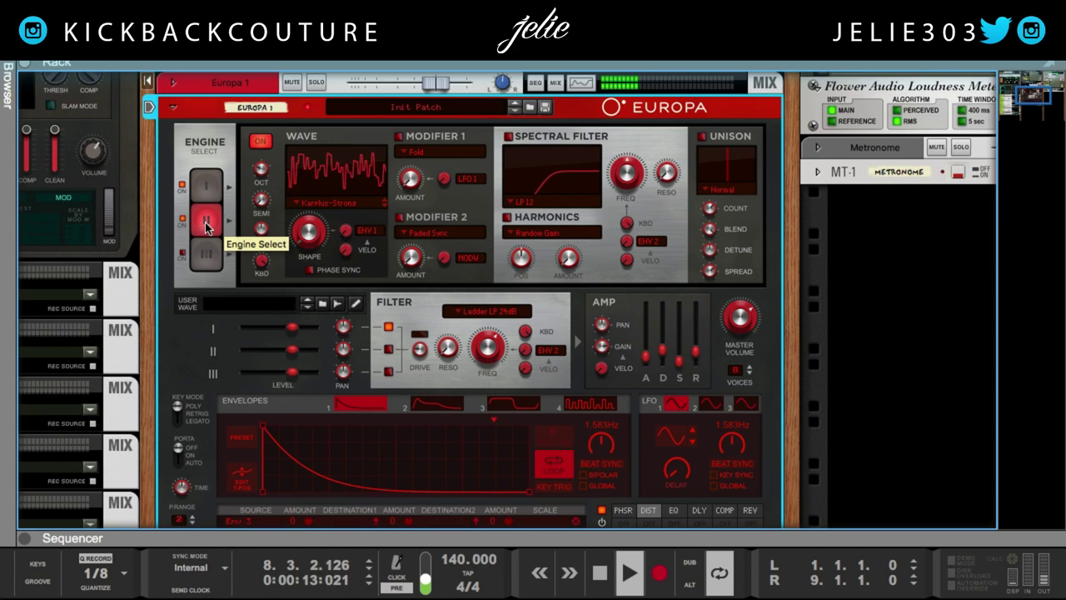
left_click(389, 349)
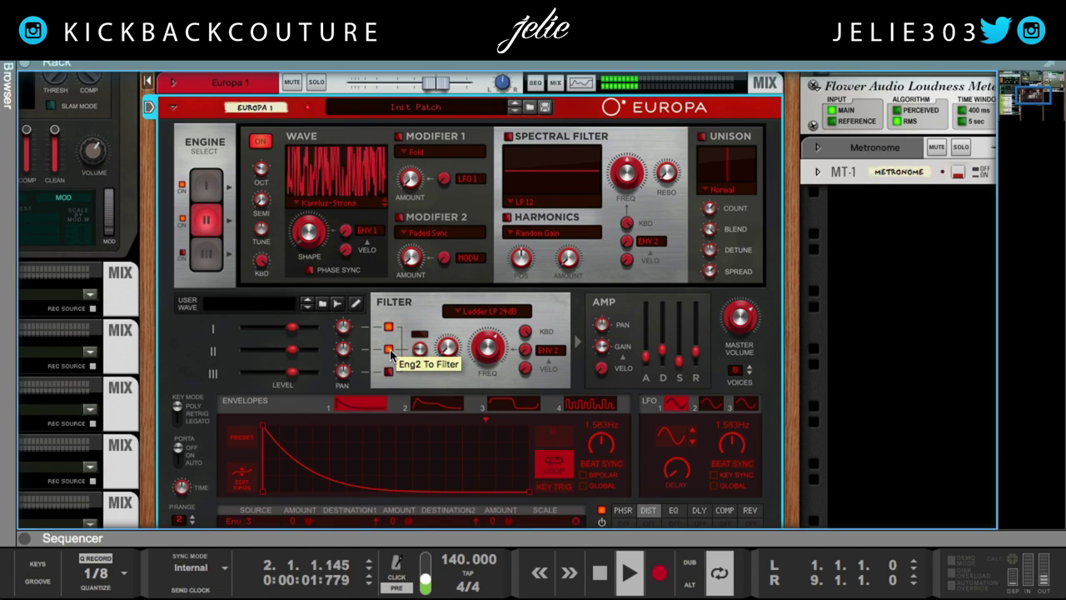
left_click(388, 350)
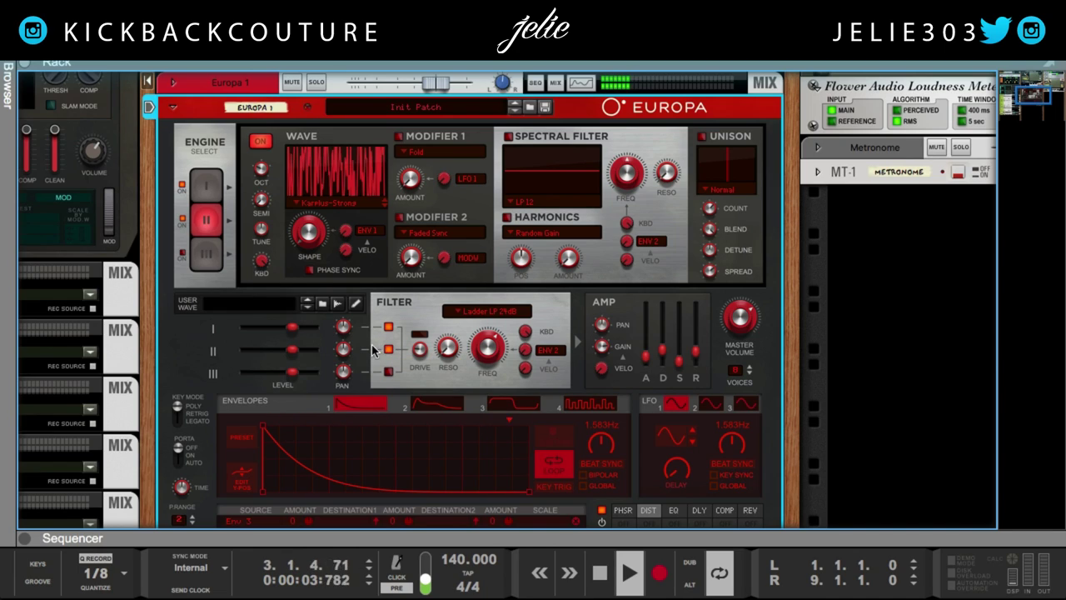
left_click_drag(290, 350, 280, 328)
Step: Turn on unison for engine 1 and set its mode to Octave Down
left_click(205, 187)
left_click(702, 136)
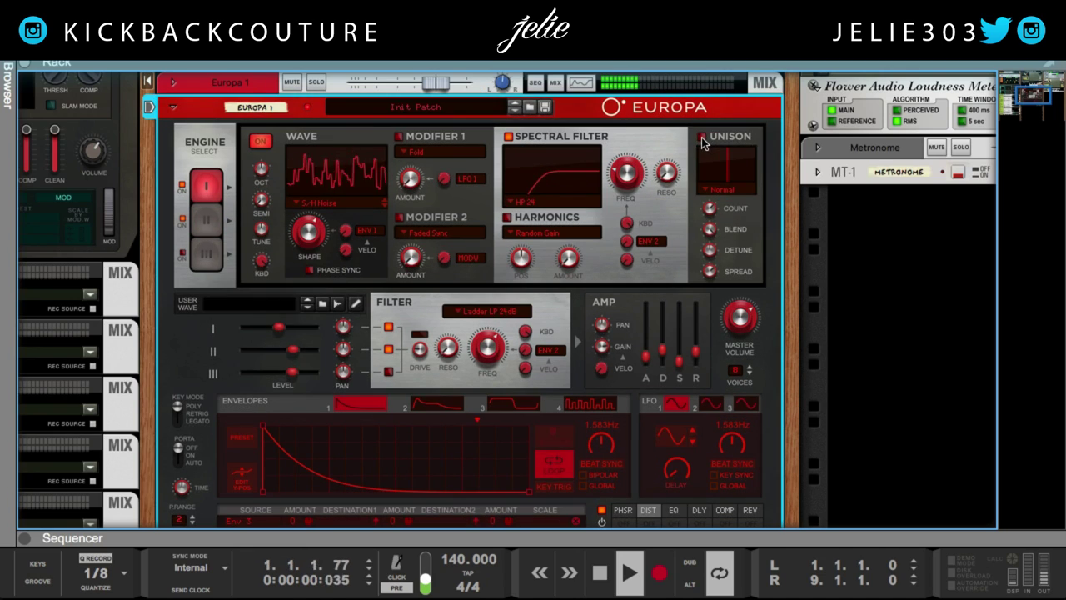
left_click(708, 195)
left_click(720, 232)
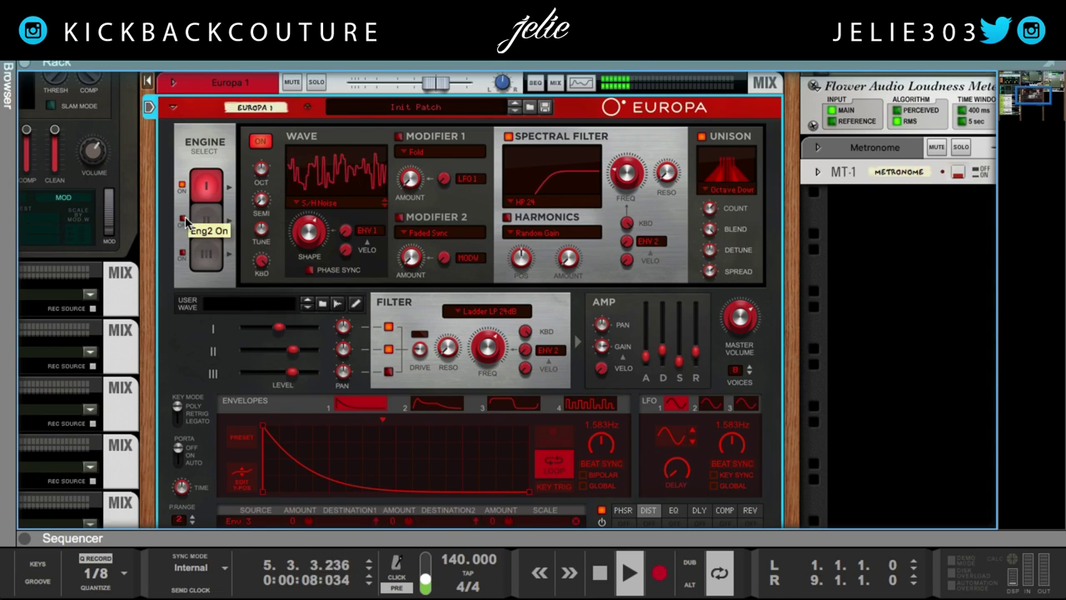
Step: Set engine 1's unison mode to Normal and increase its detune and spread
left_click(721, 196)
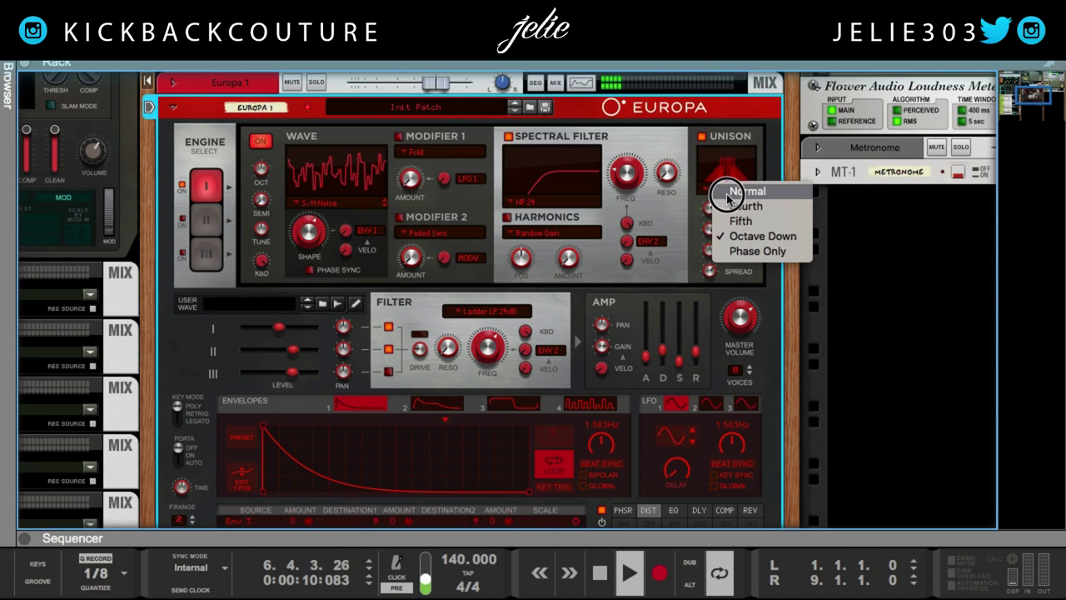
left_click(724, 192)
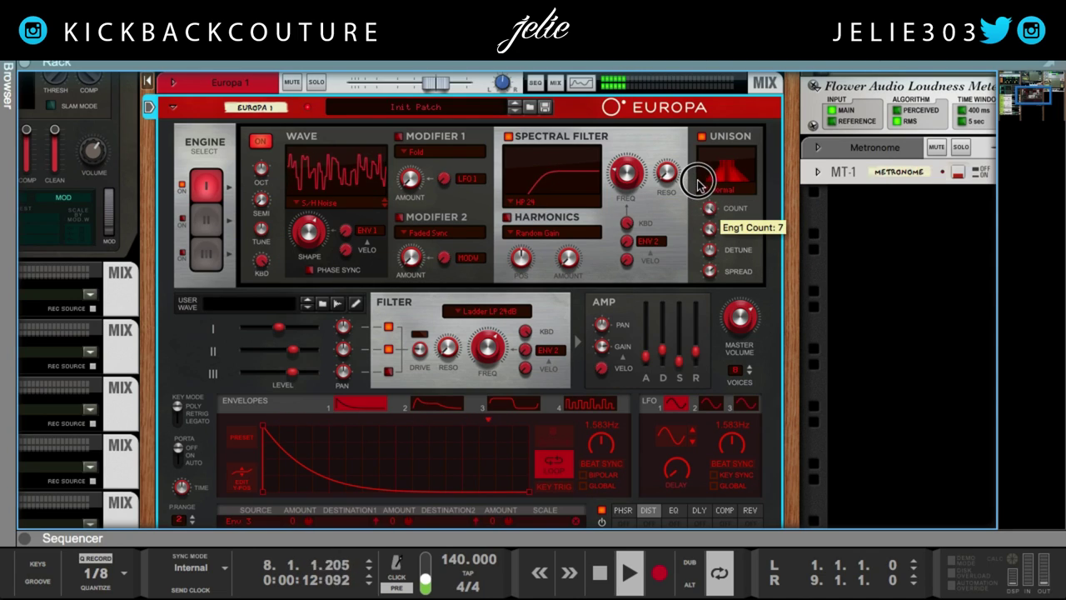
left_click_drag(706, 250, 700, 221)
left_click_drag(709, 273, 706, 239)
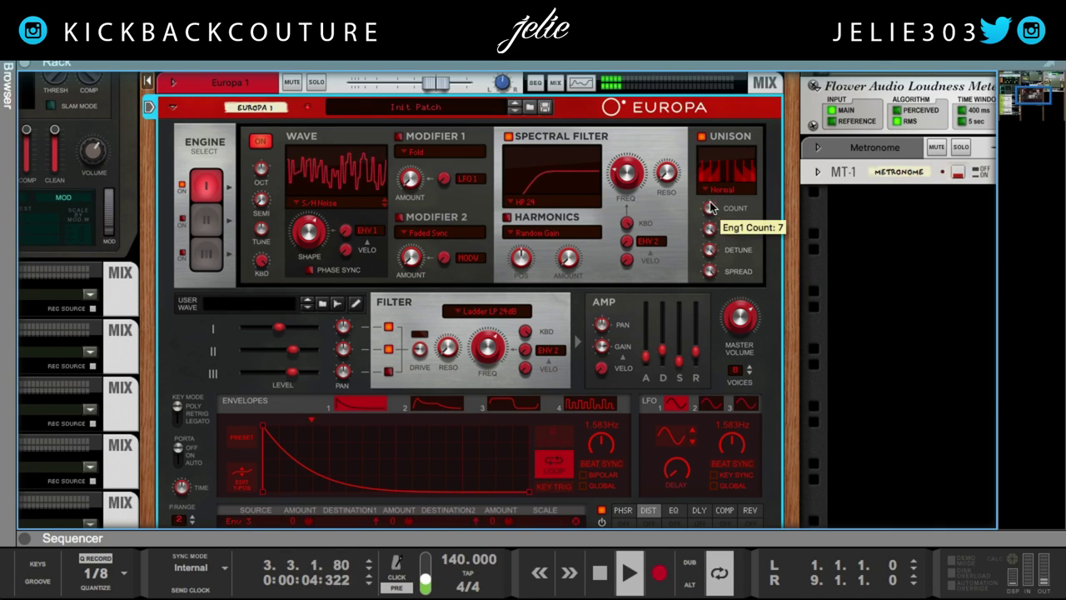
Step: Try the Octave Down unison mode on engine 1 and return it to Normal
left_click(714, 191)
left_click(735, 239)
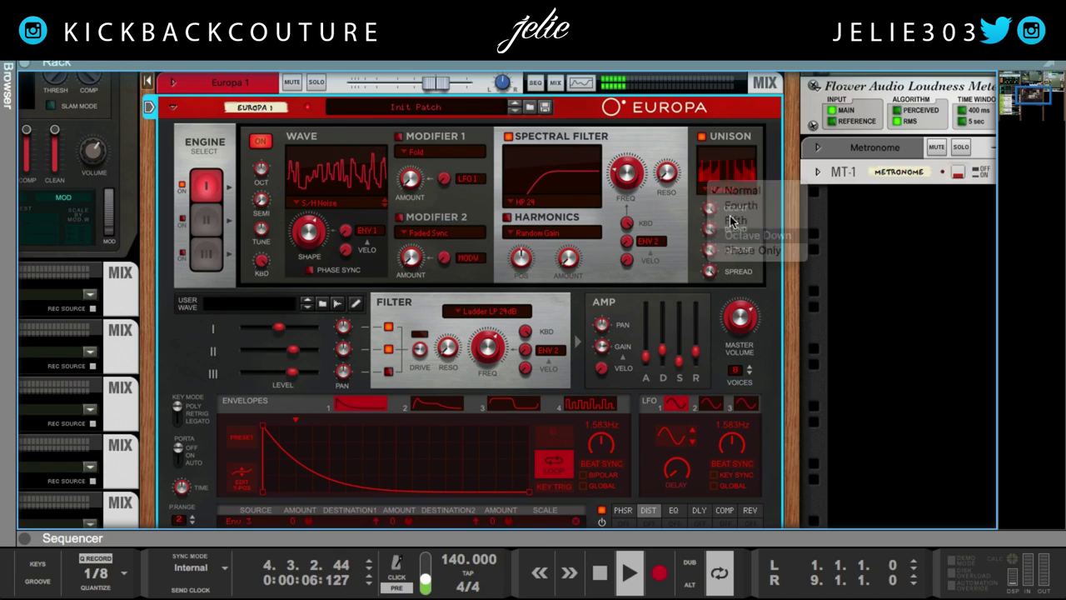
left_click(725, 193)
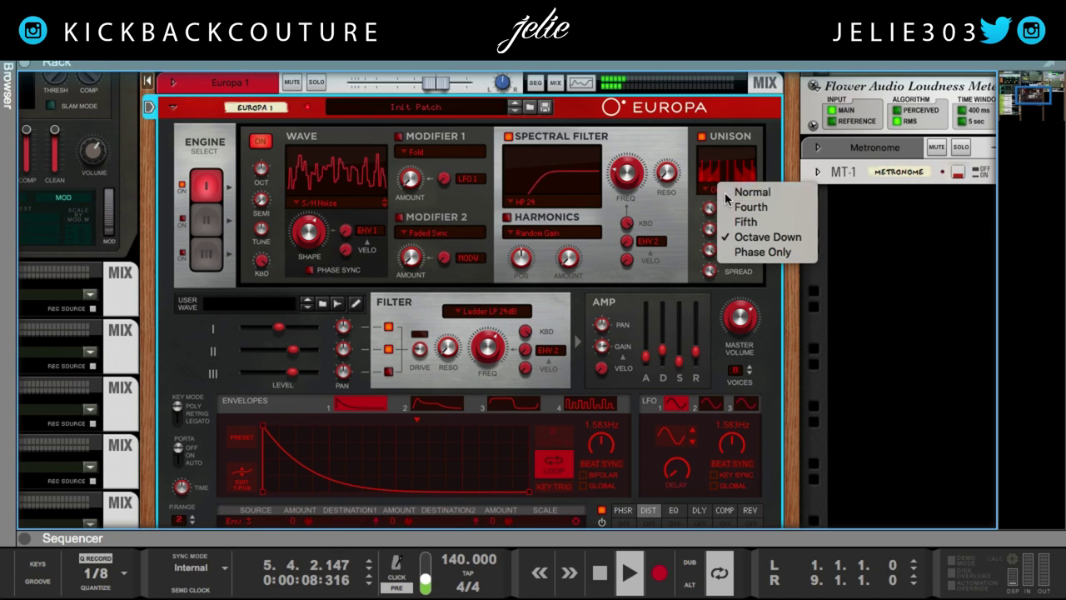
left_click(725, 193)
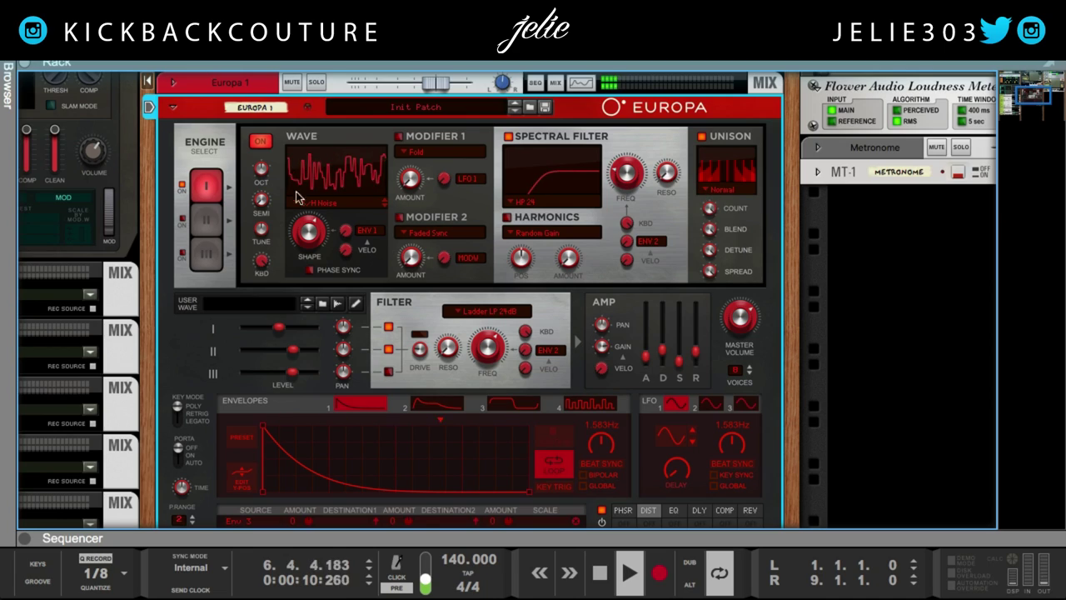
Step: Listen to engine 2 with engine 1 switched off, and enable engine 2's unison with an increased spread
left_click(183, 191)
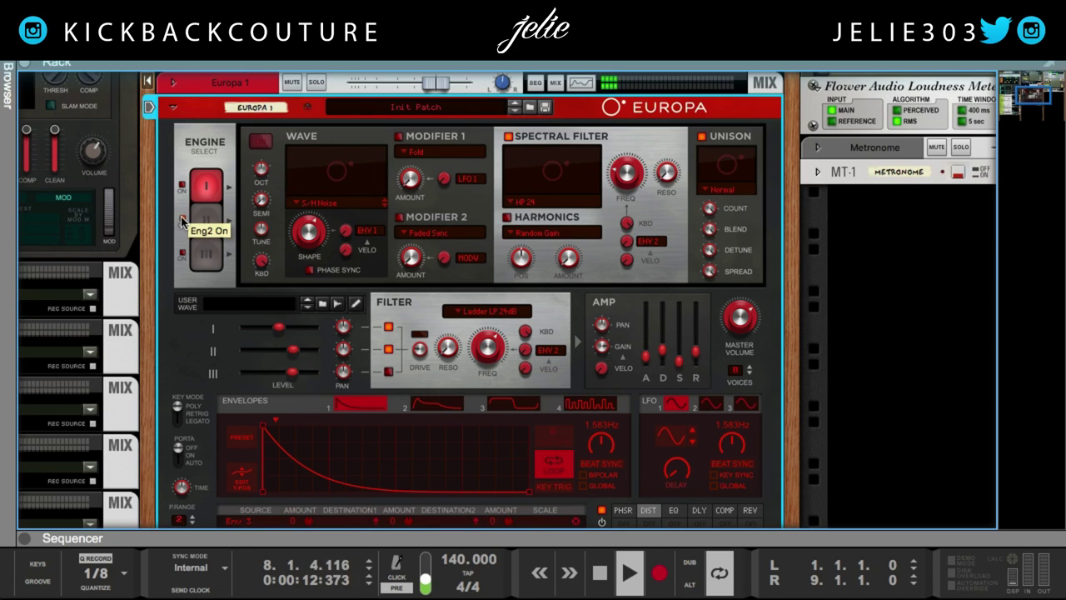
left_click(204, 221)
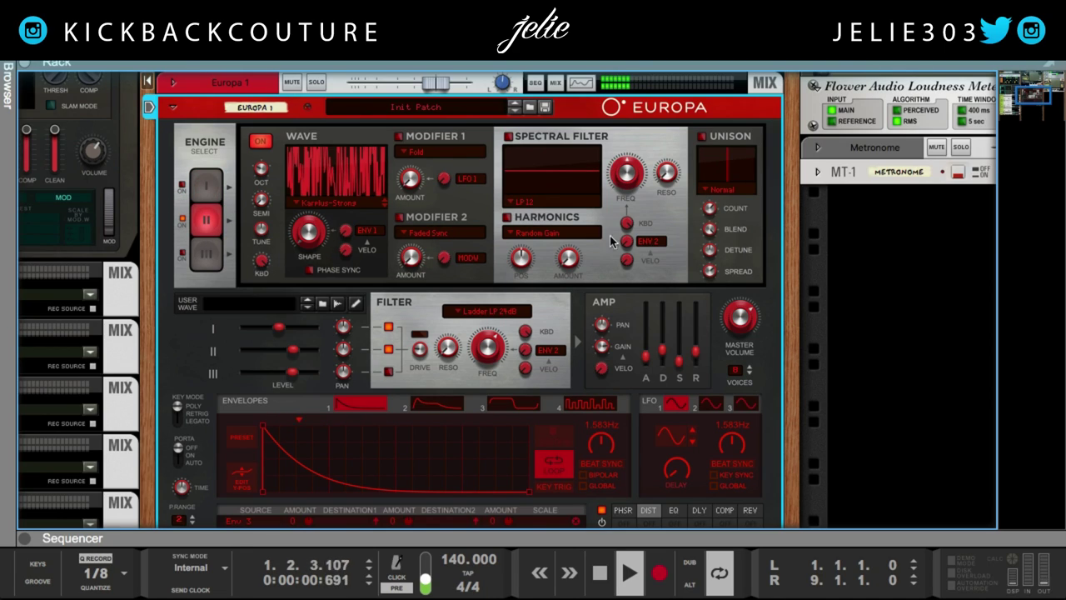
left_click(702, 135)
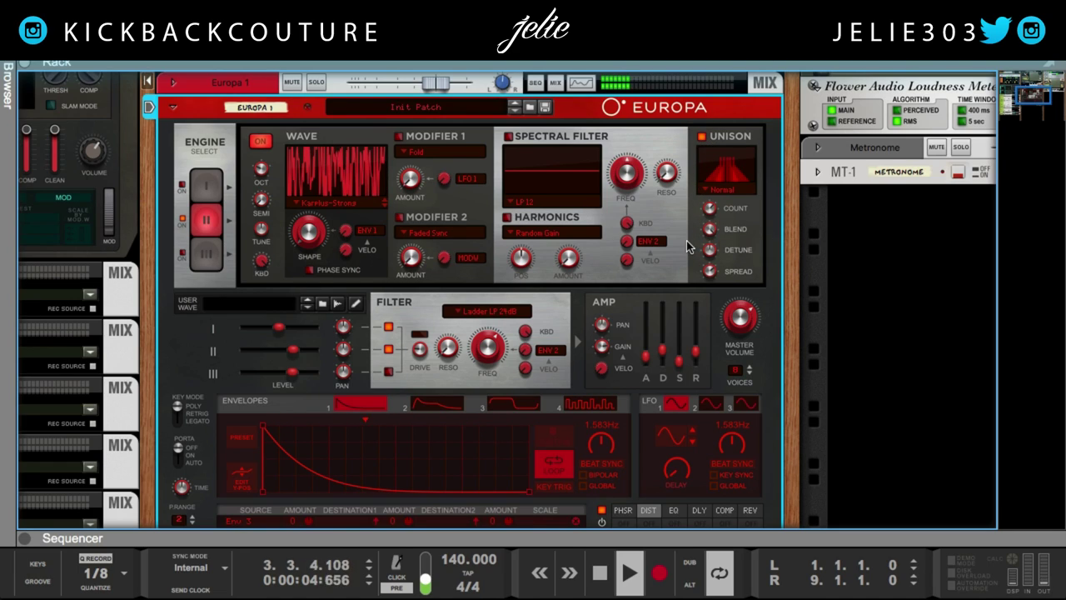
left_click_drag(714, 276, 712, 260)
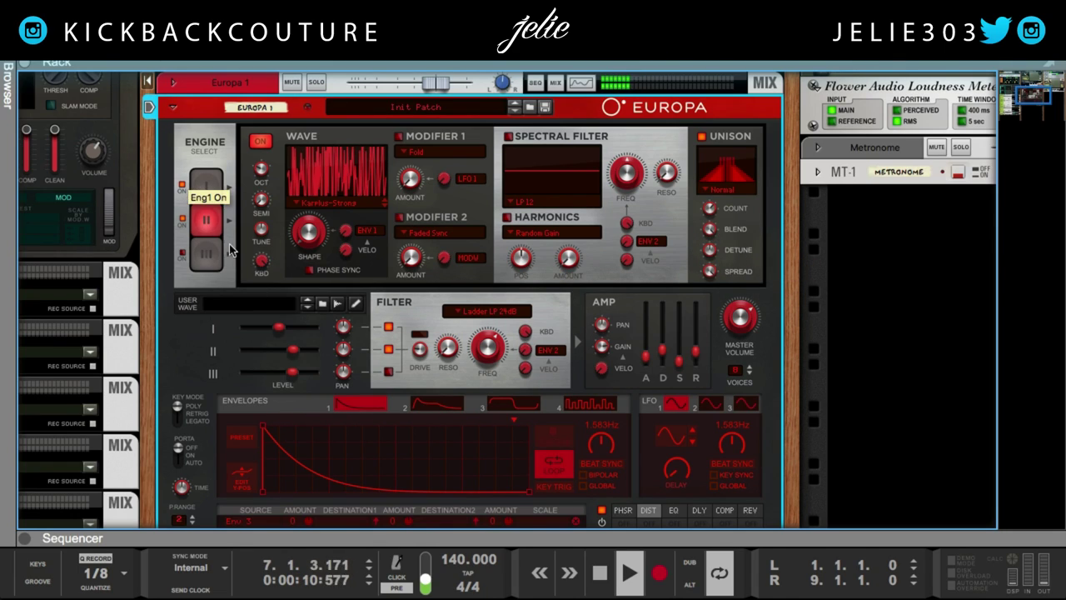
scroll(207, 193, "down", 1)
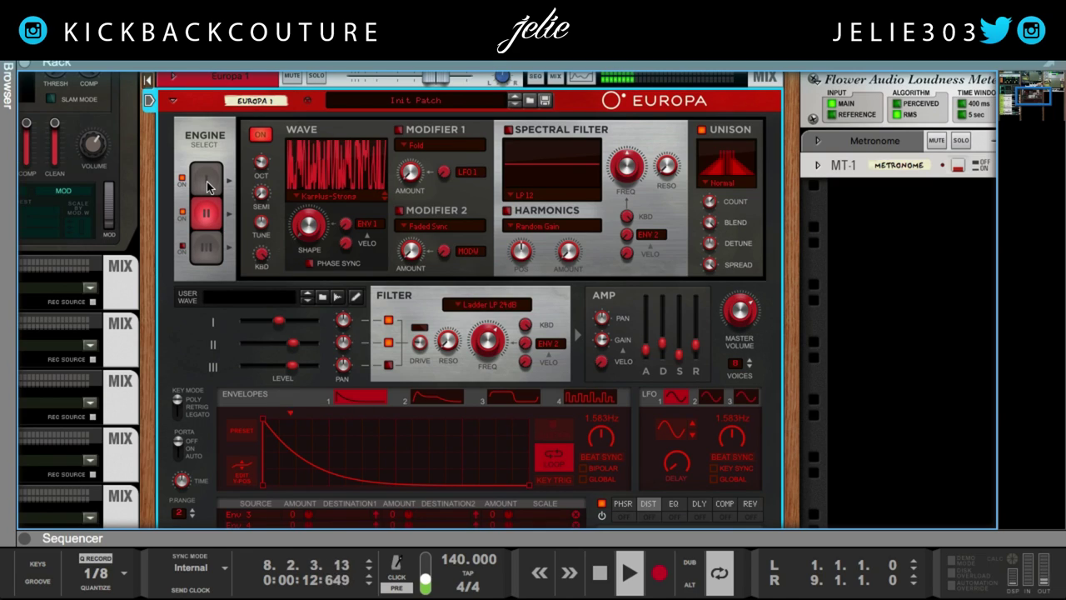
left_click(208, 179)
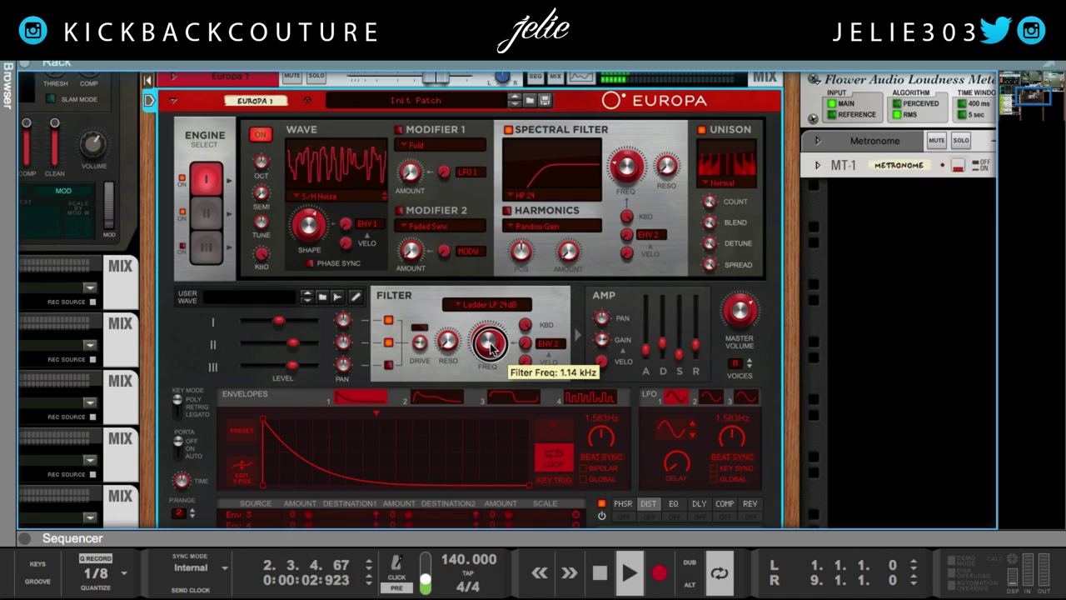
left_click(198, 255)
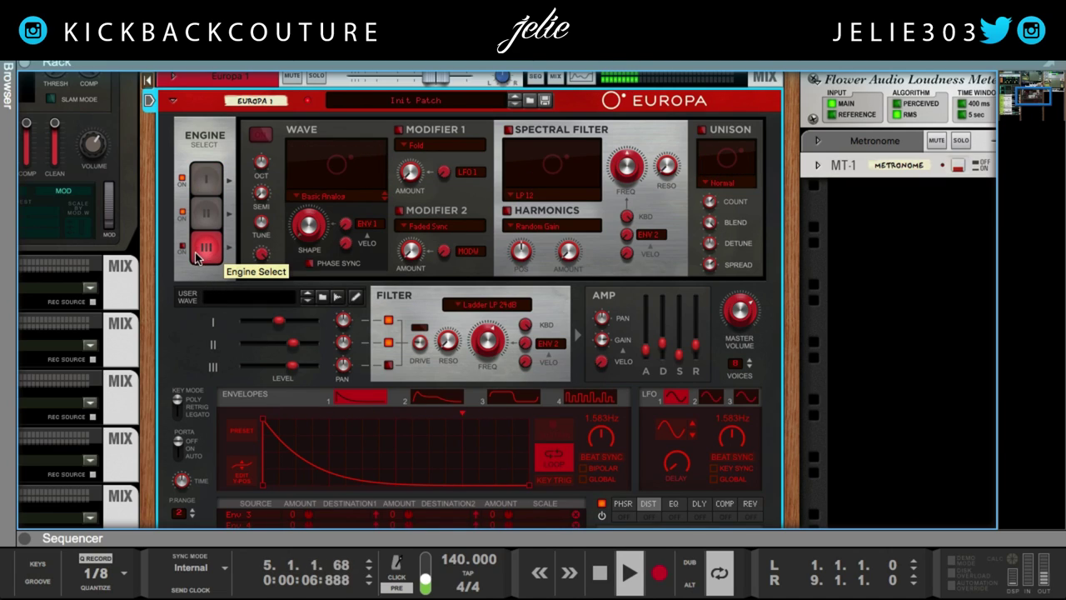
left_click(208, 180)
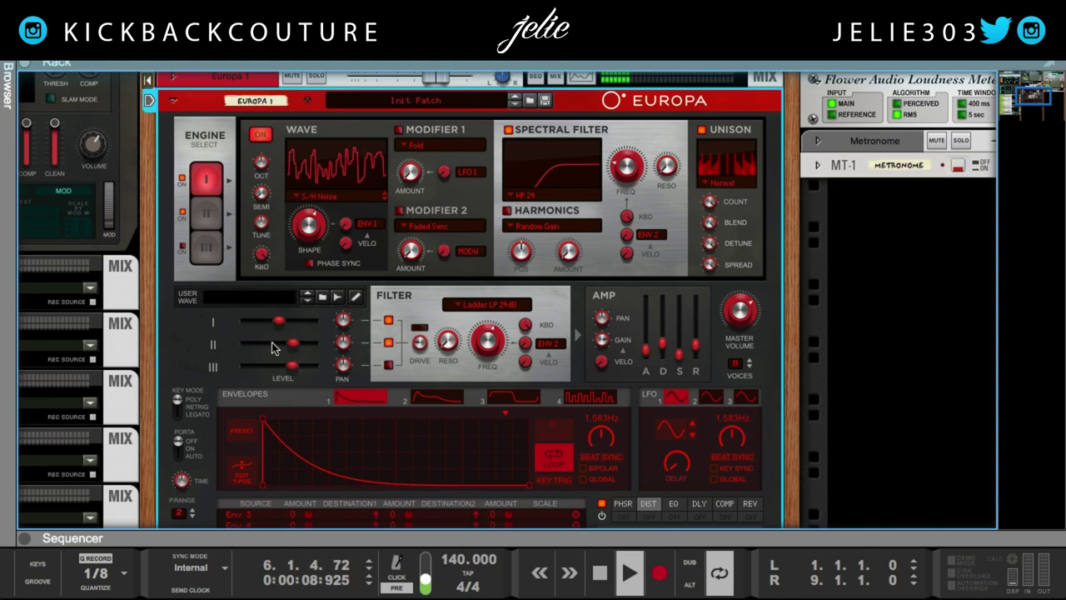
scroll(268, 341, "down", 3)
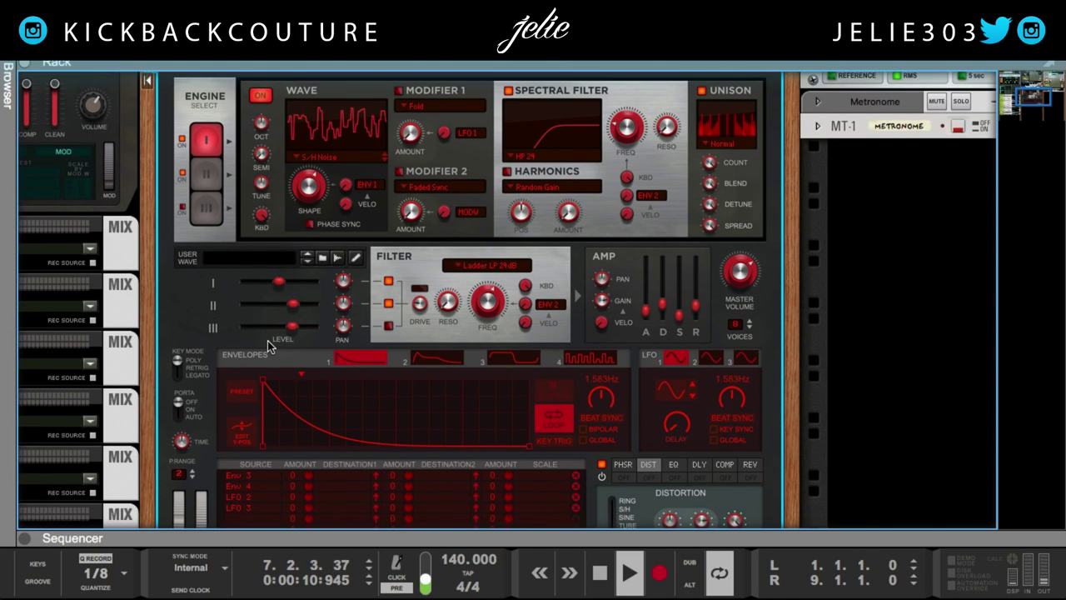
scroll(267, 340, "down", 2)
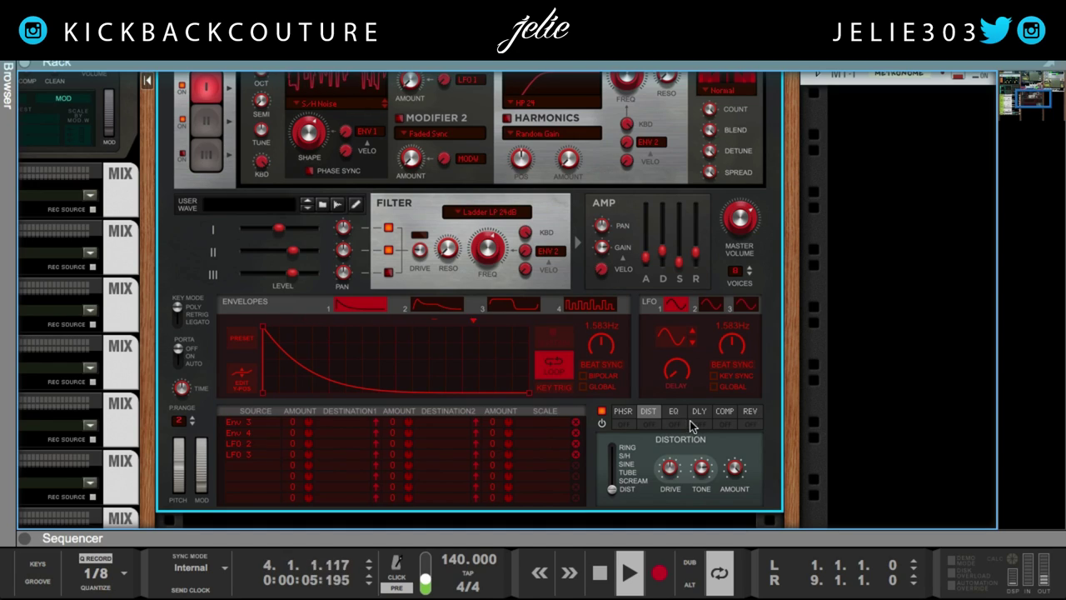
Step: Stop playback and set the modulation matrix's third row to LFO 1 with engine 1 Pitch as its first destination
key("space")
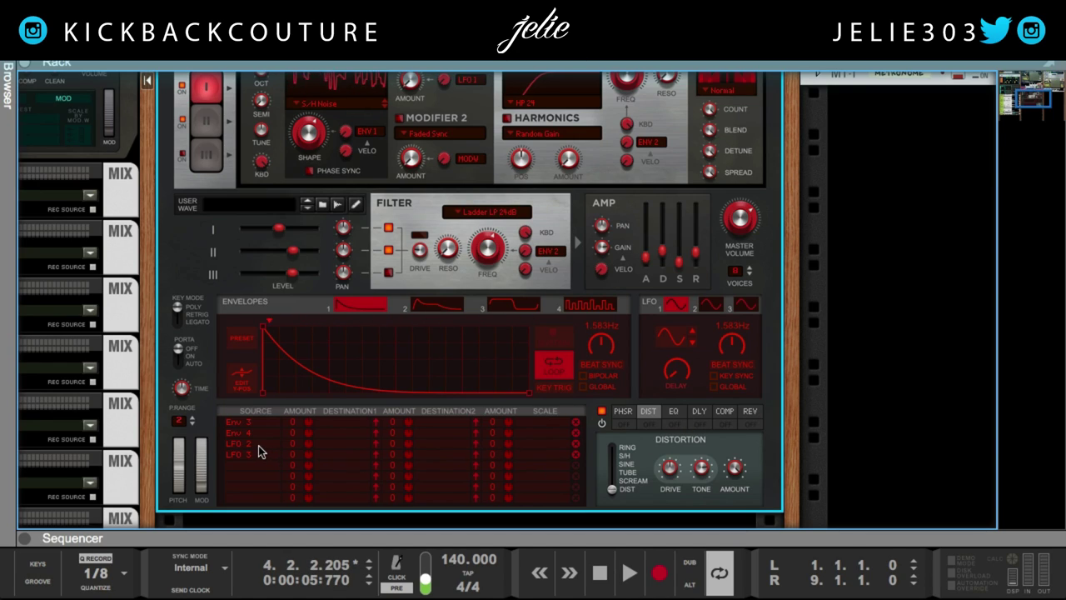
scroll(258, 451, "up", 5)
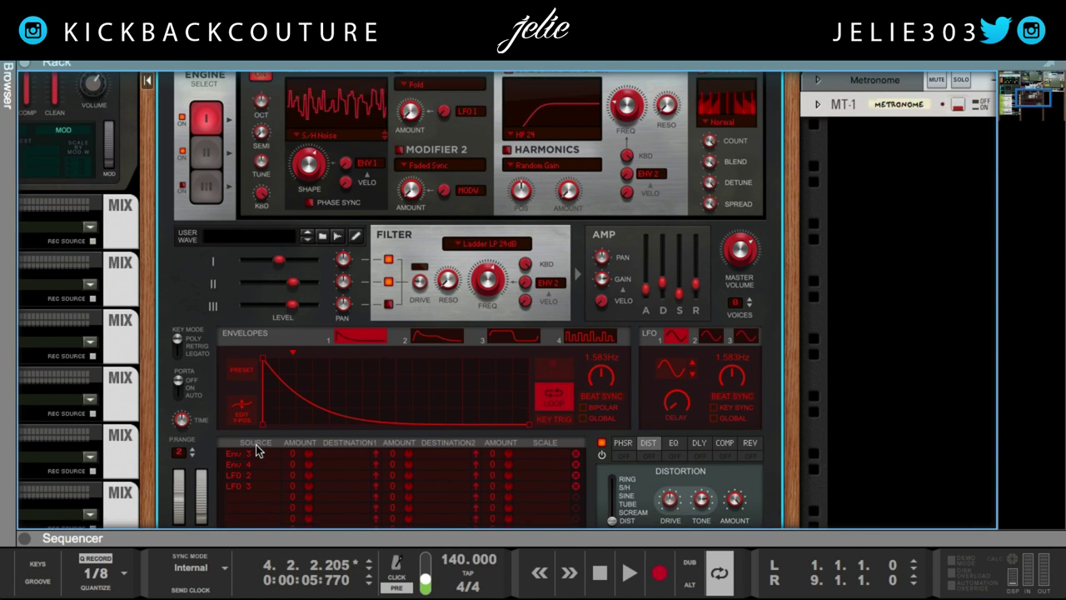
scroll(256, 448, "down", 5)
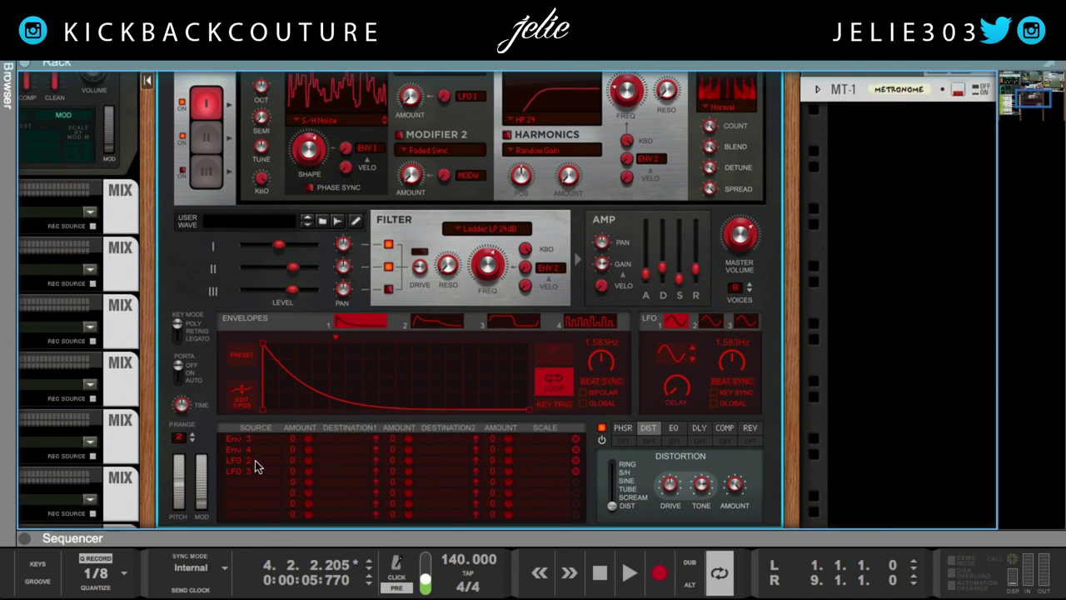
left_click(257, 467)
mouse_move(292, 460)
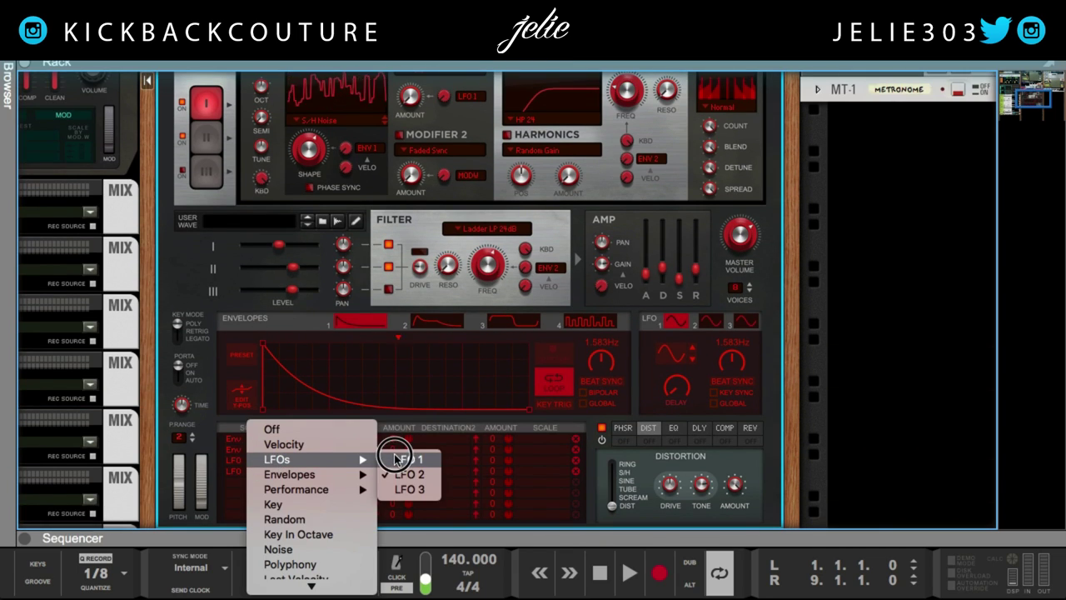
left_click(400, 459)
left_click(341, 461)
mouse_move(356, 474)
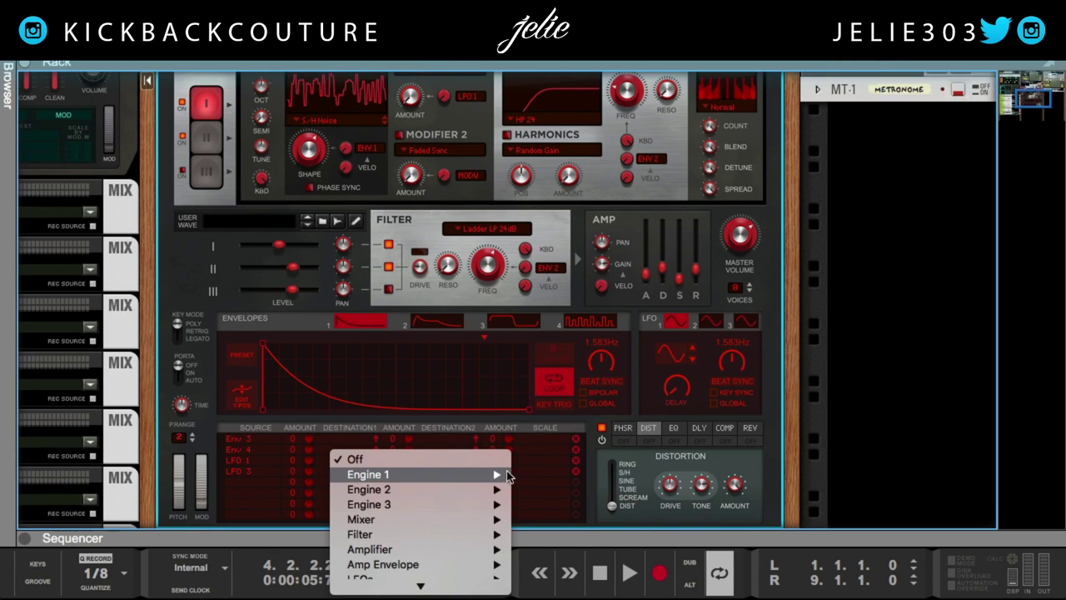
mouse_move(499, 473)
left_click(543, 419)
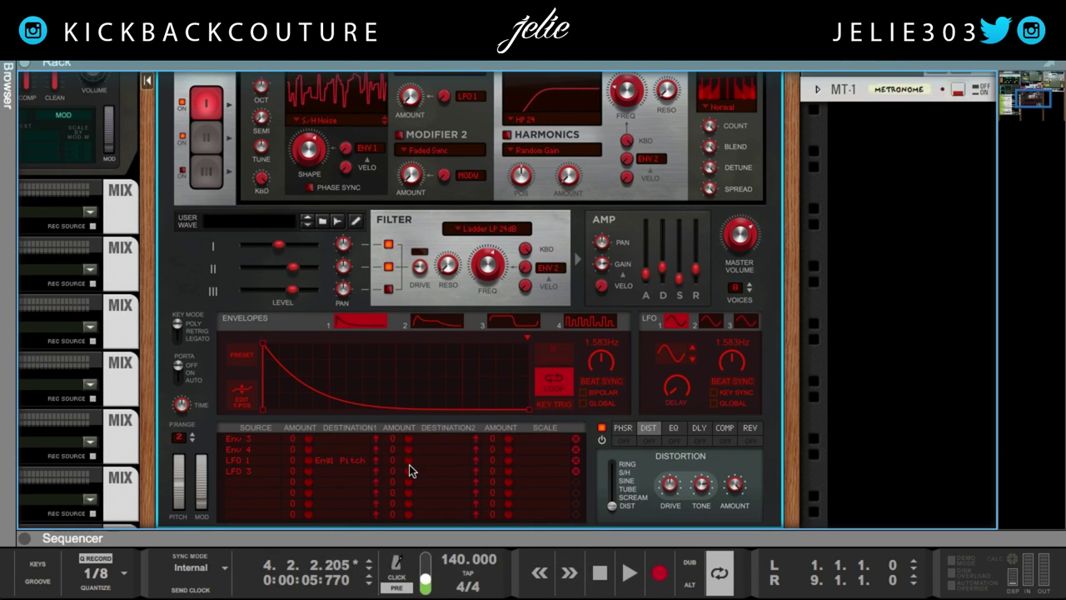
Step: Add engine 2 Pitch as the LFO 1 row's second destination, set the source amount to 100, and play the loop
left_click(428, 463)
mouse_move(499, 489)
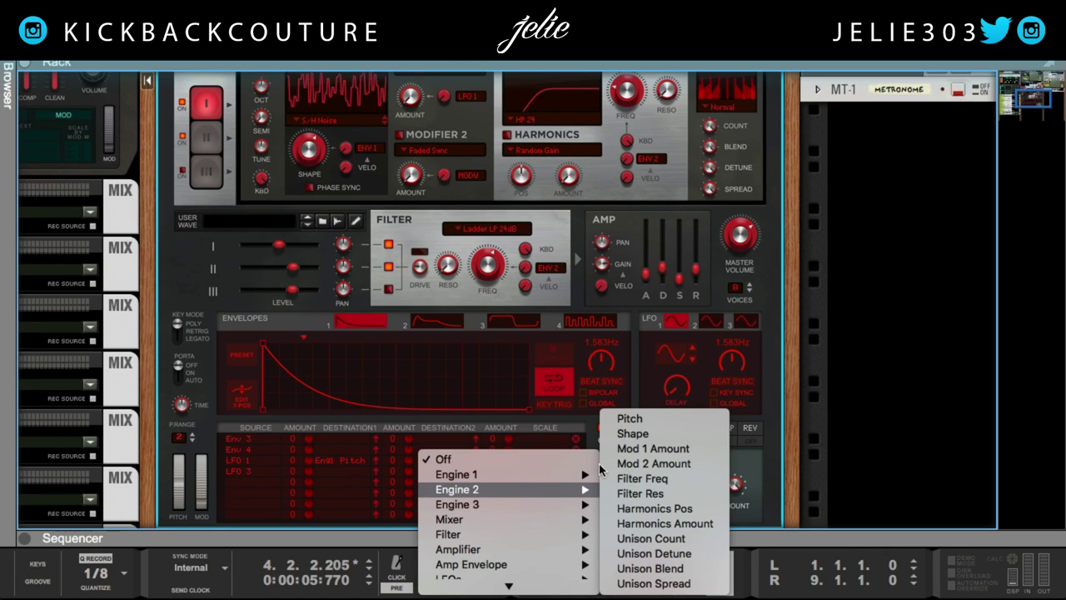
left_click(625, 425)
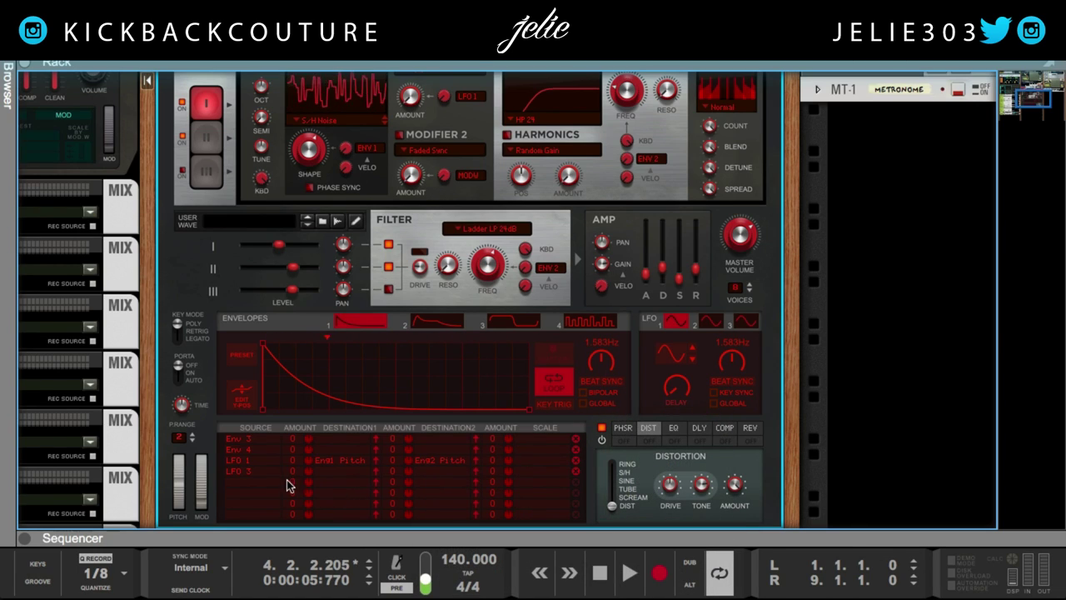
left_click_drag(291, 462, 357, 385)
key("space")
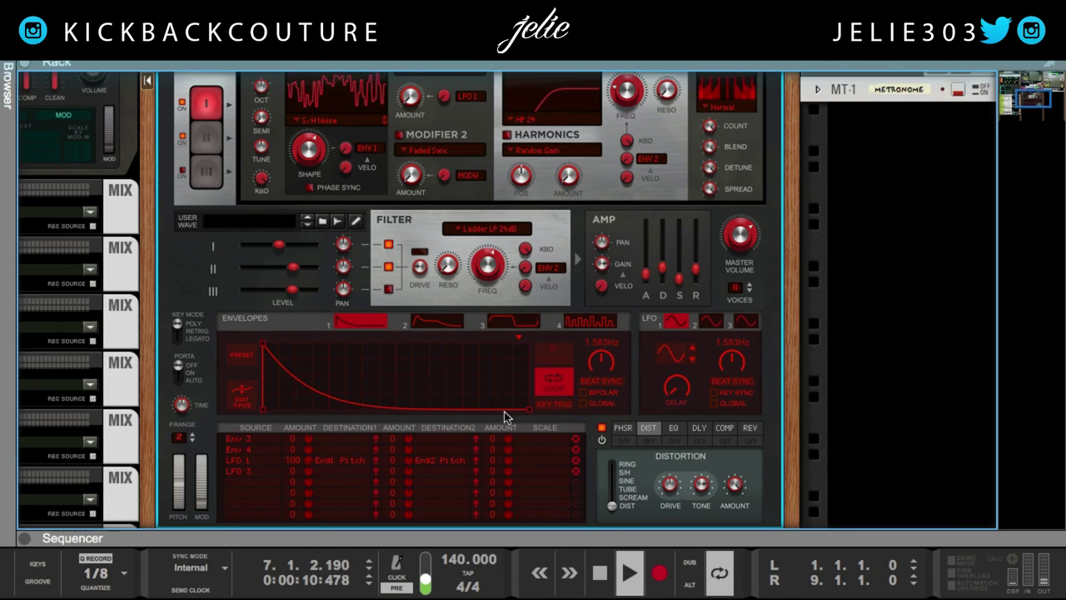
Step: Turn on beat sync for LFO 1 and set its rate to 2/4
left_click(730, 380)
left_click_drag(727, 376, 731, 392)
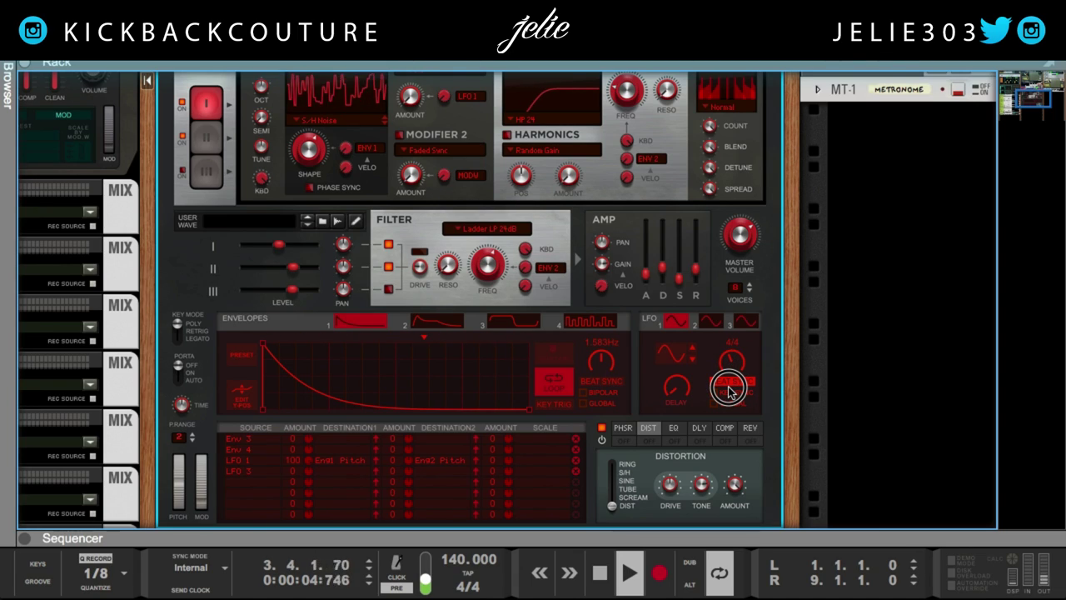
mouse_move(728, 390)
left_mouse_down()
mouse_move(726, 440)
mouse_move(714, 309)
mouse_move(738, 403)
left_mouse_up()
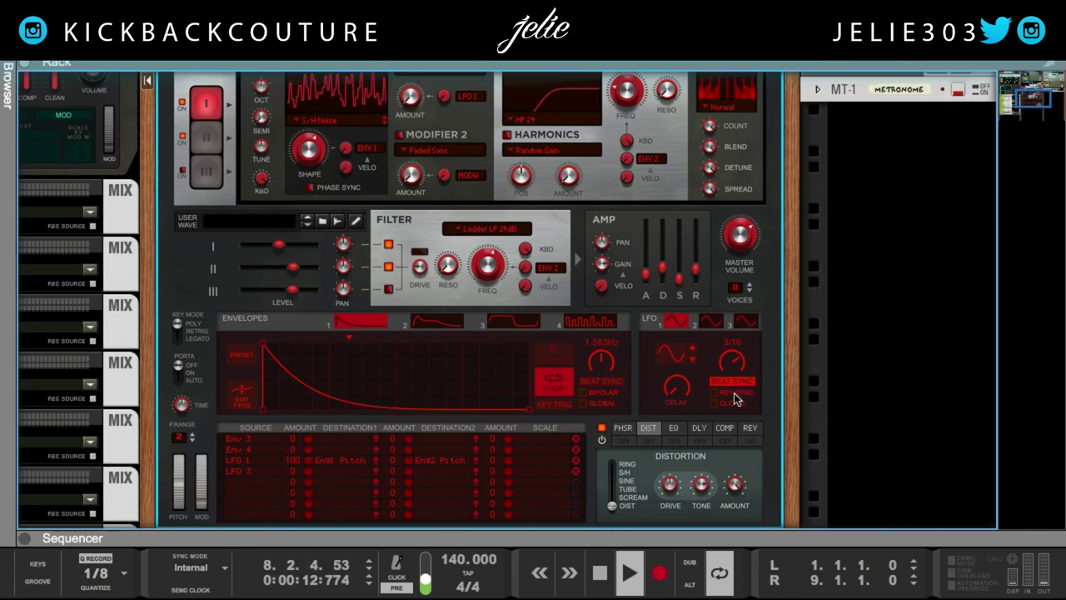
left_click(729, 364)
left_click_drag(729, 364, 732, 381)
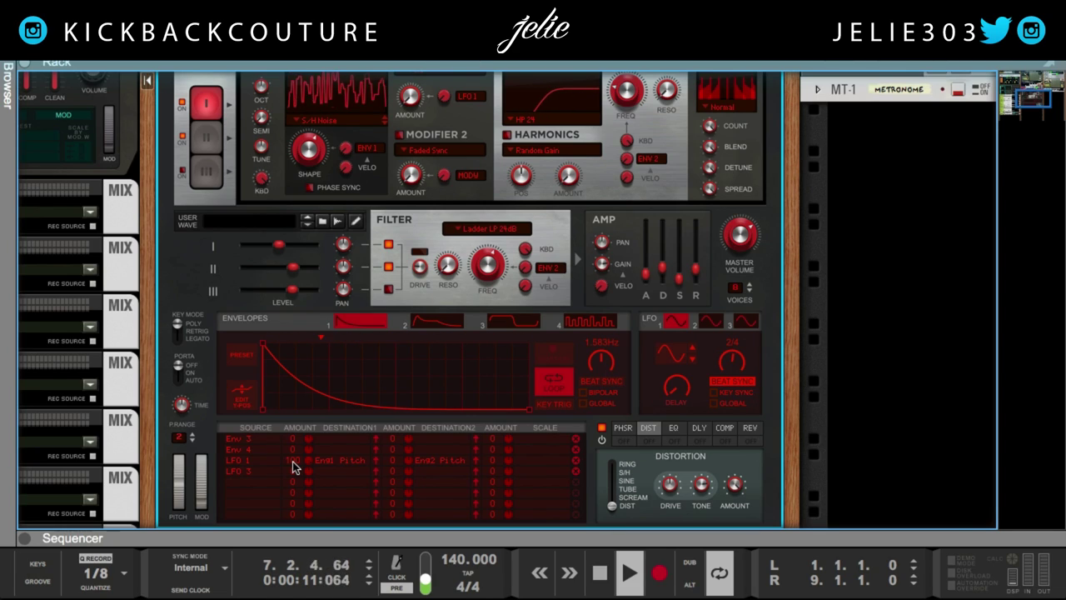
Step: Set LFO 1's modulation amount to 4 for both engine pitches, auditioning each engine on its own
left_click_drag(395, 463, 397, 443)
left_click_drag(290, 461, 291, 504)
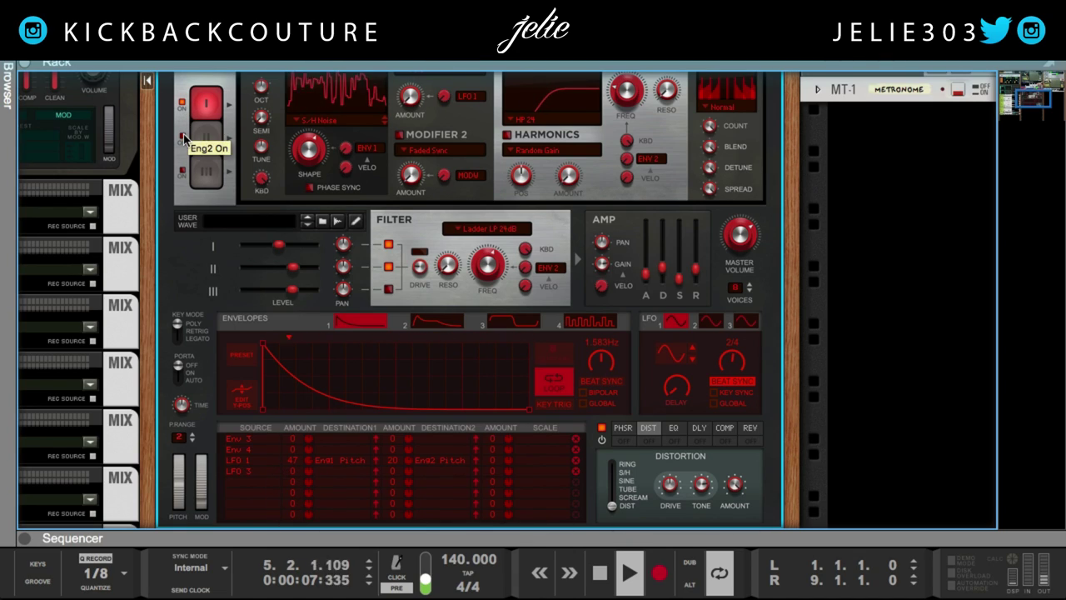
left_click_drag(300, 464, 302, 500)
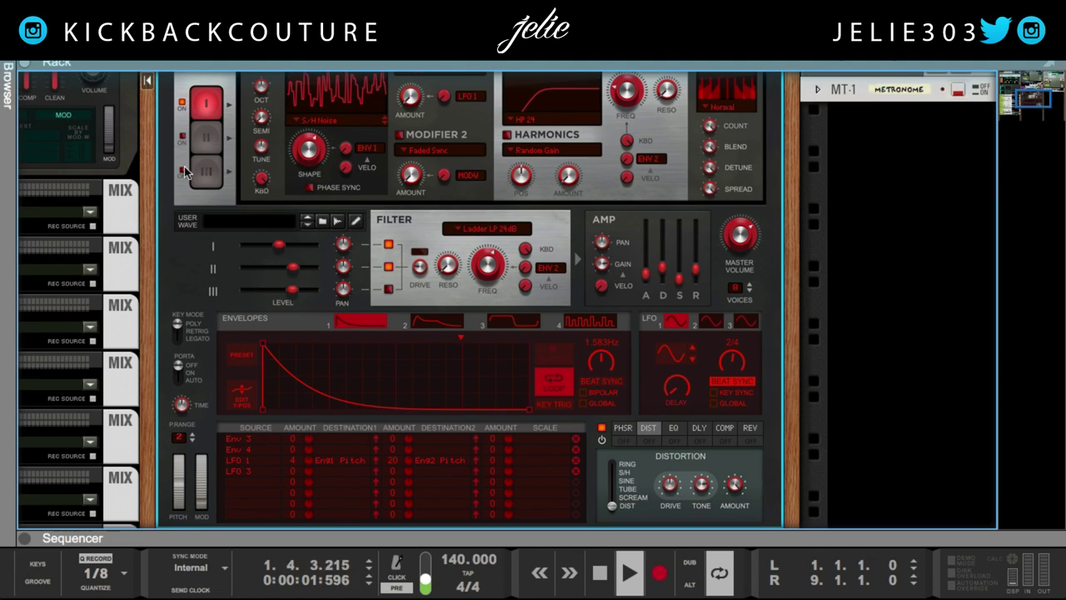
left_click(183, 104)
left_click(396, 474)
left_click_drag(396, 475, 400, 478)
left_click(185, 100)
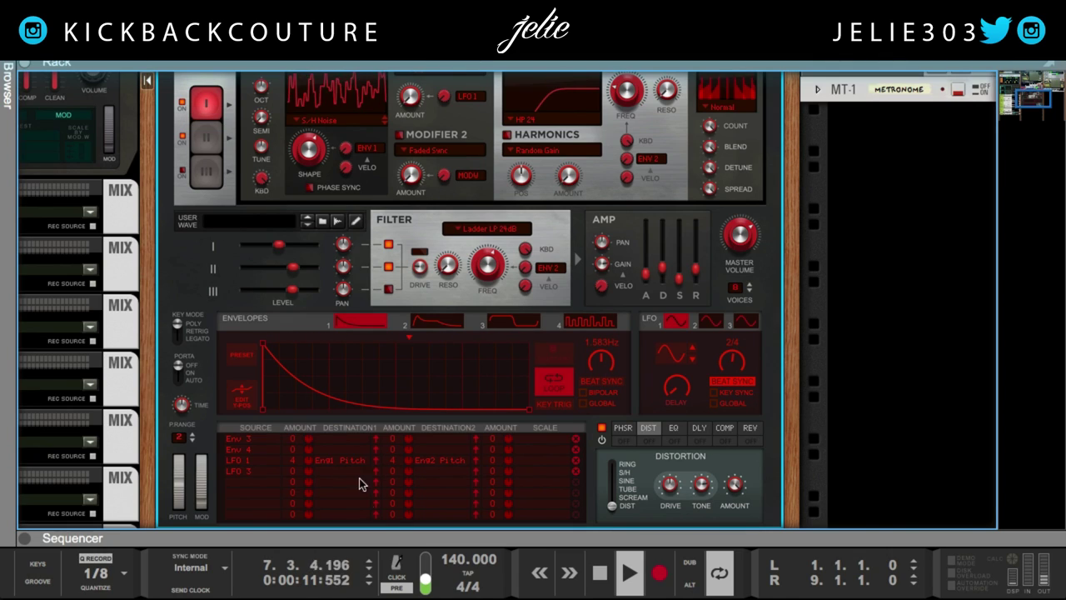
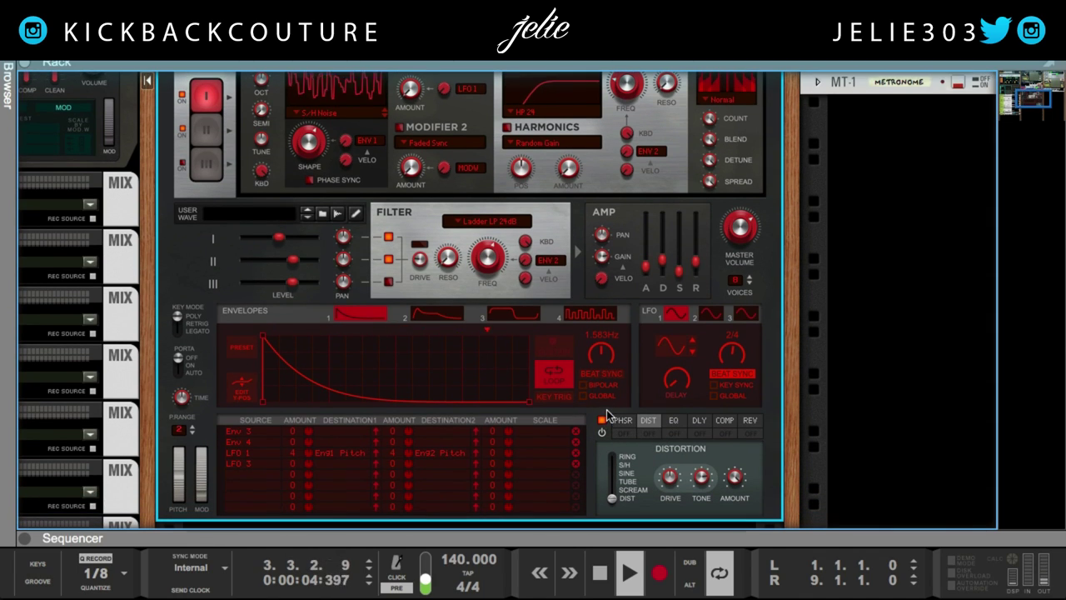
Step: Enable the reverb at the front of the effects chain with about 33% amount, a shorter decay and about 37% size
left_click(750, 421)
mouse_move(621, 416)
left_mouse_down()
mouse_move(614, 409)
mouse_move(623, 421)
left_mouse_up()
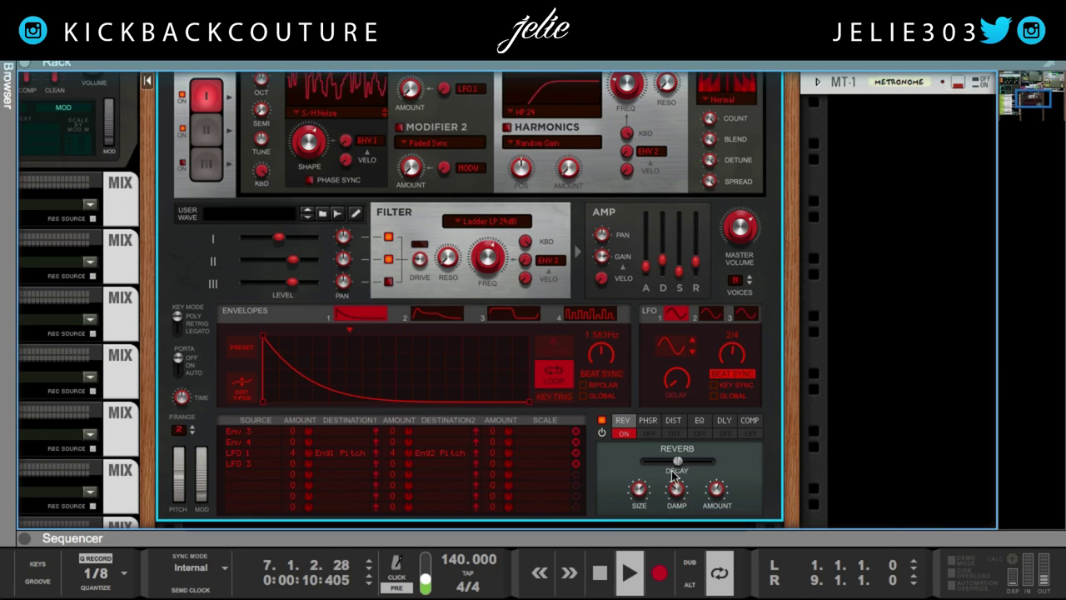
left_click_drag(717, 491, 715, 503)
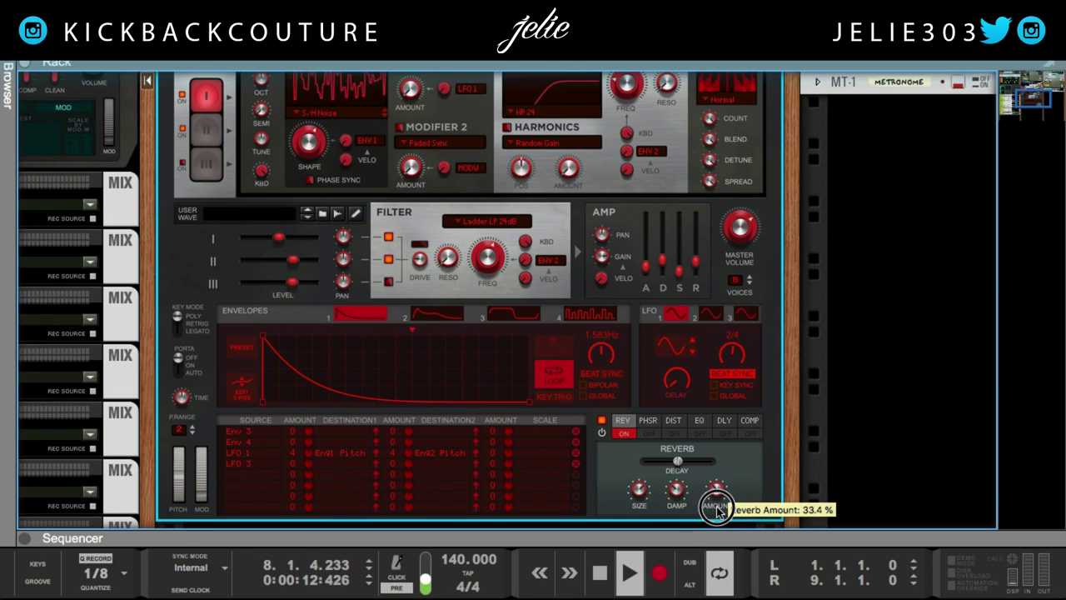
left_click_drag(676, 458, 718, 481)
left_click_drag(639, 488, 647, 510)
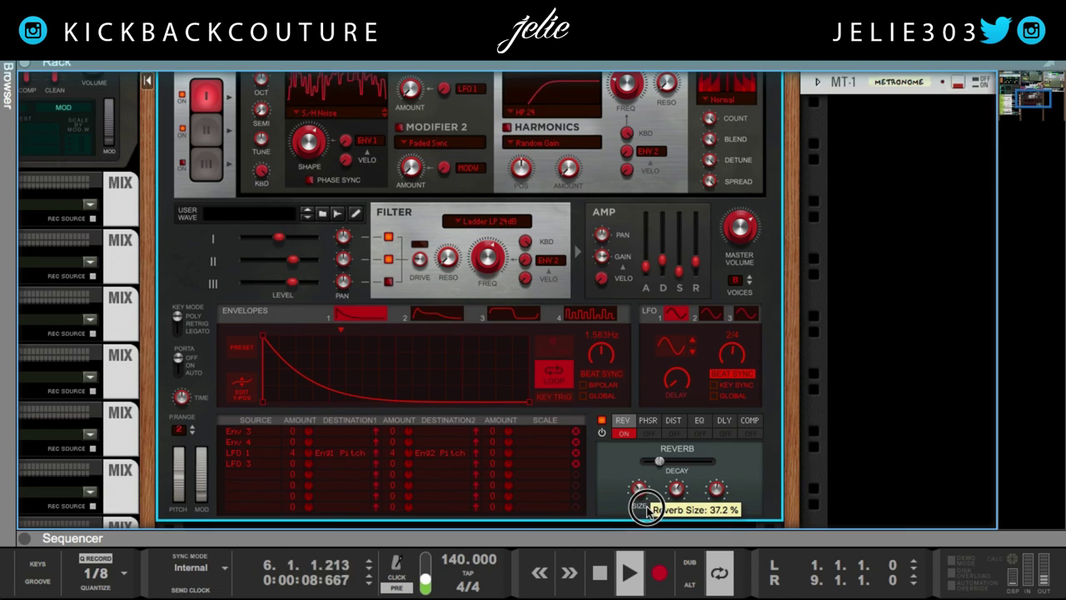
Step: Compare the sound with the reverb off and on, and try its amount at 100% before lowering it again
left_click(624, 433)
left_click(626, 435)
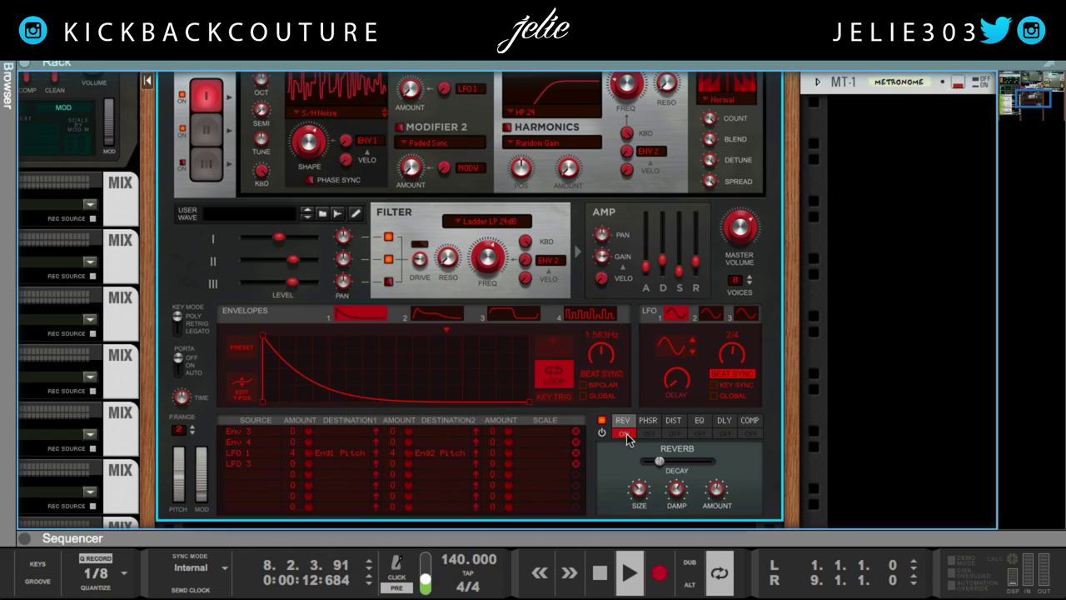
left_click_drag(714, 492, 719, 462)
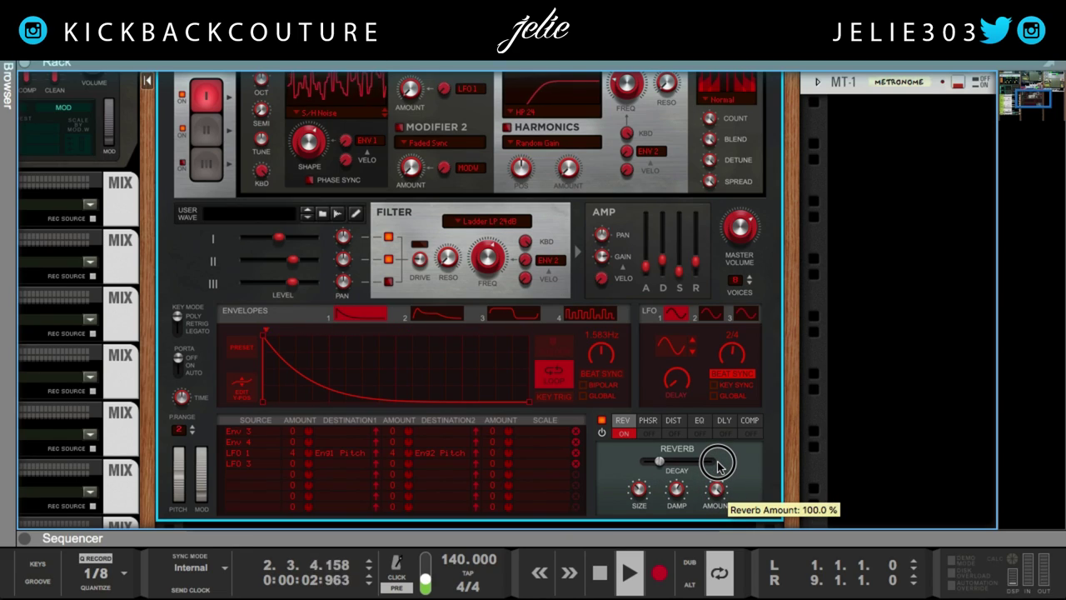
left_click_drag(716, 488, 719, 491)
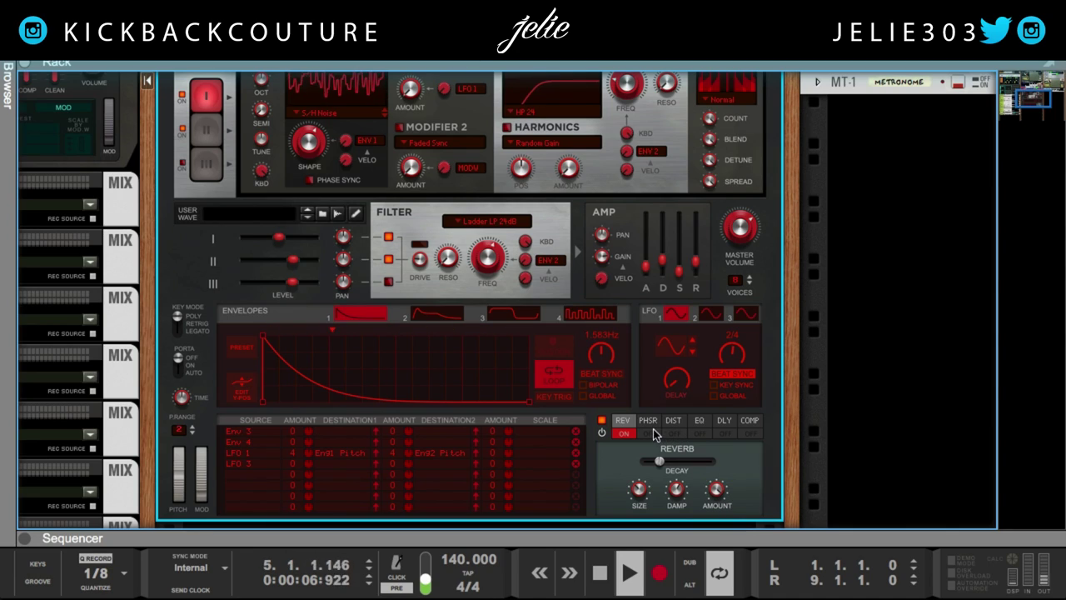
Step: Turn on engine 3 with its octave at 1 and an increased Basic Analog shape, and route it through the filter
scroll(214, 239, "up", 2)
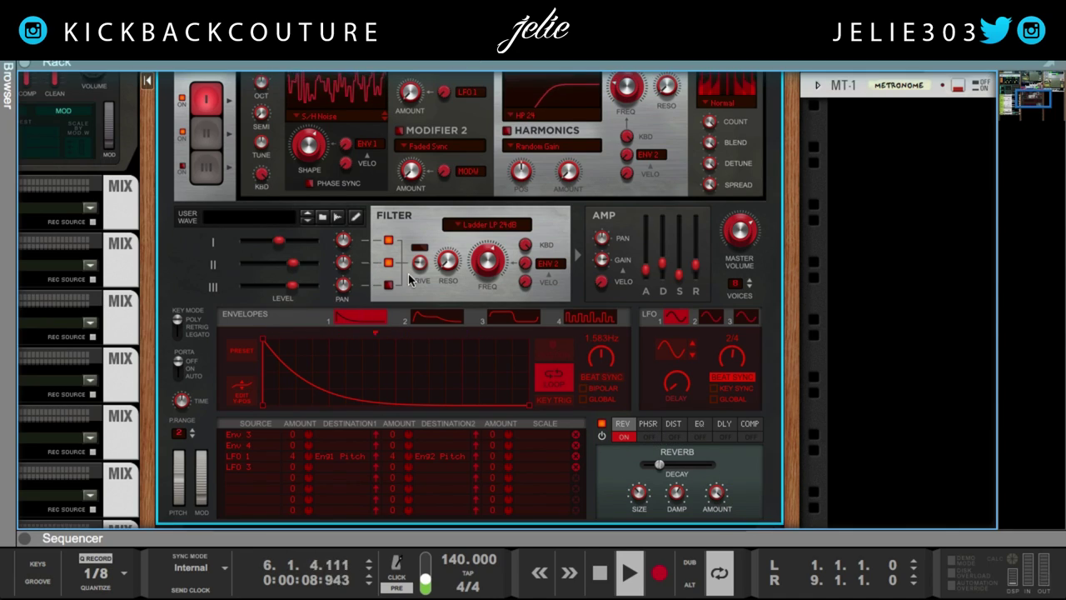
scroll(187, 210, "up", 1)
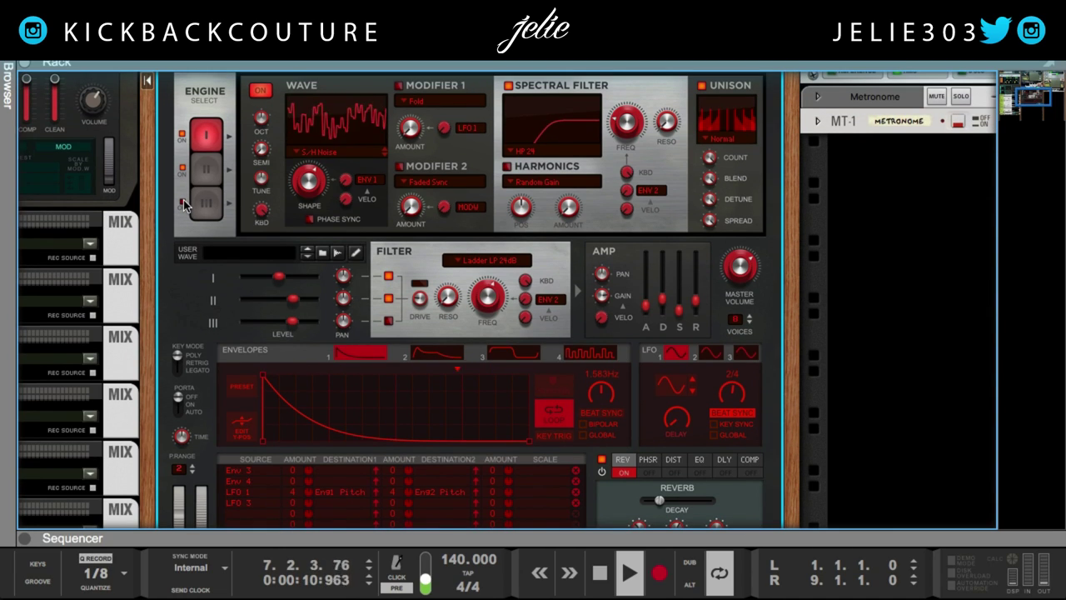
left_click(203, 204)
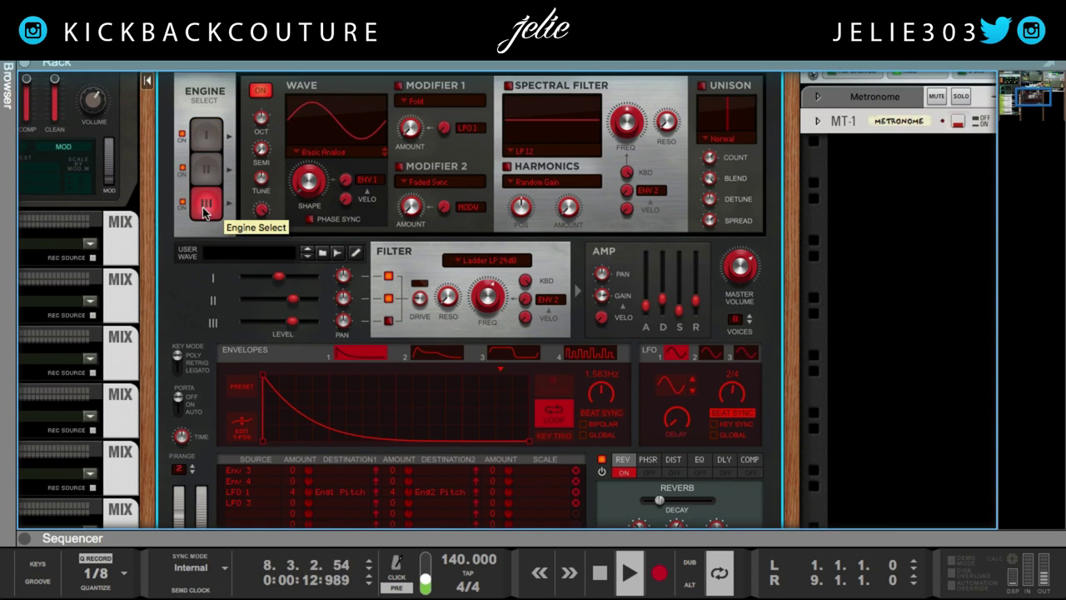
left_click(264, 130)
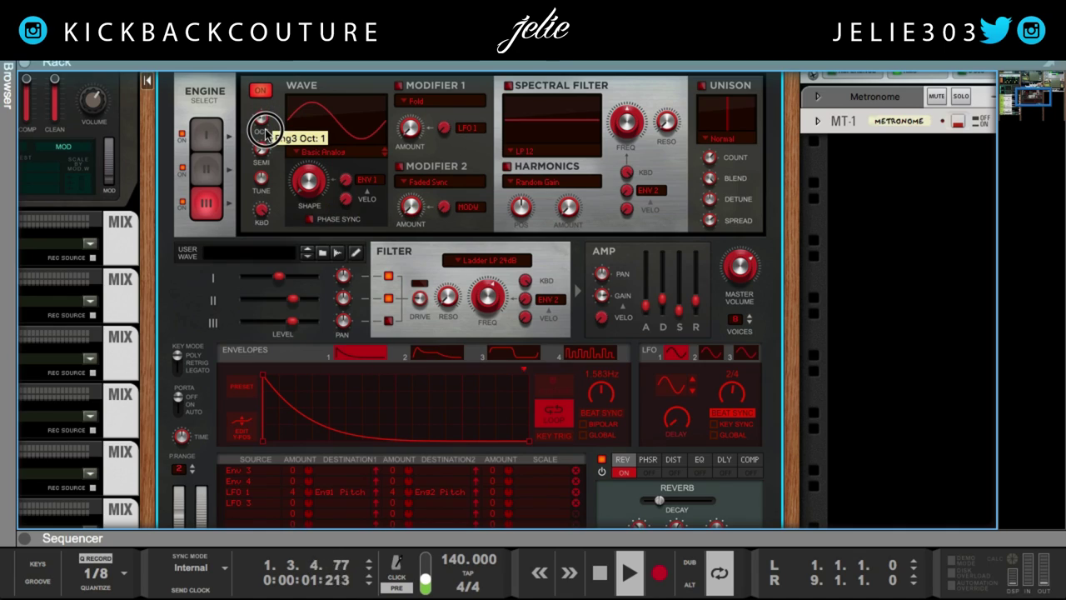
left_click_drag(310, 183, 304, 162)
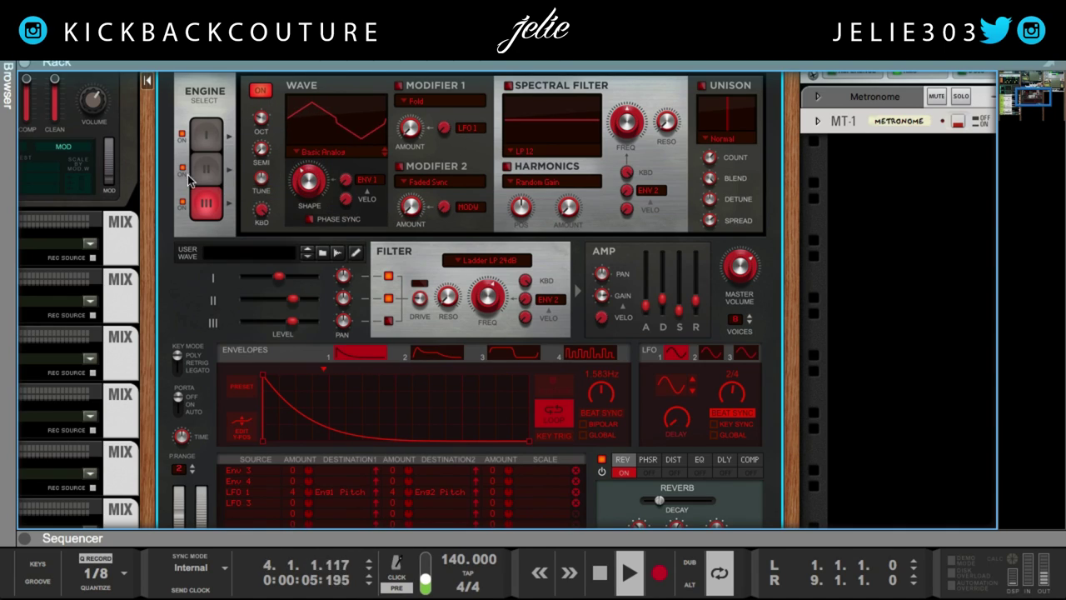
left_click(388, 321)
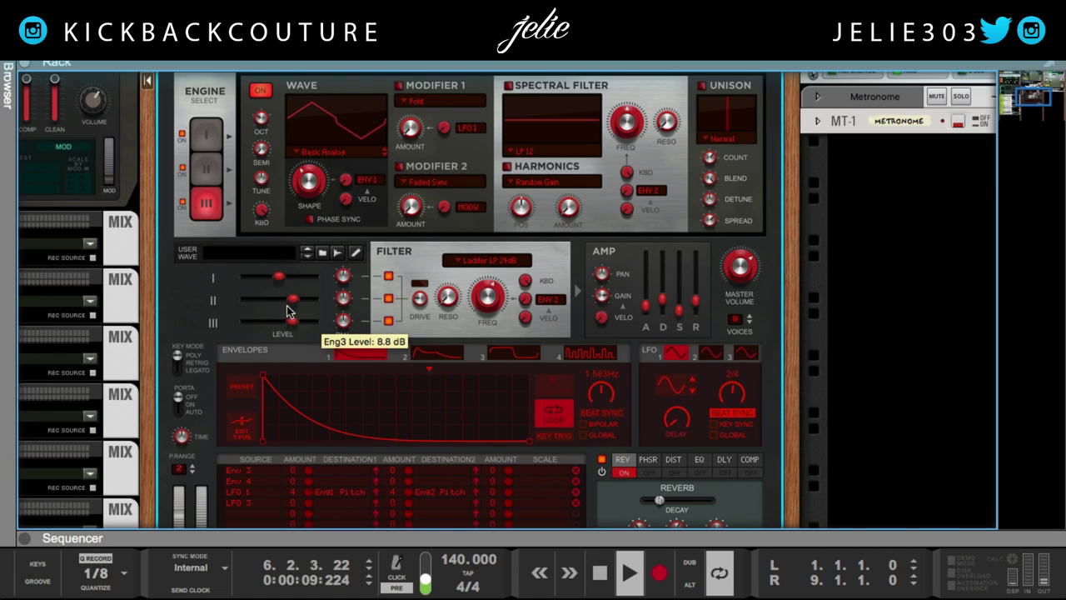
Step: Switch off engines 1 and 2 to isolate engine 3, and change its wave to Game with an adjusted shape
left_click(181, 134)
left_click(306, 154)
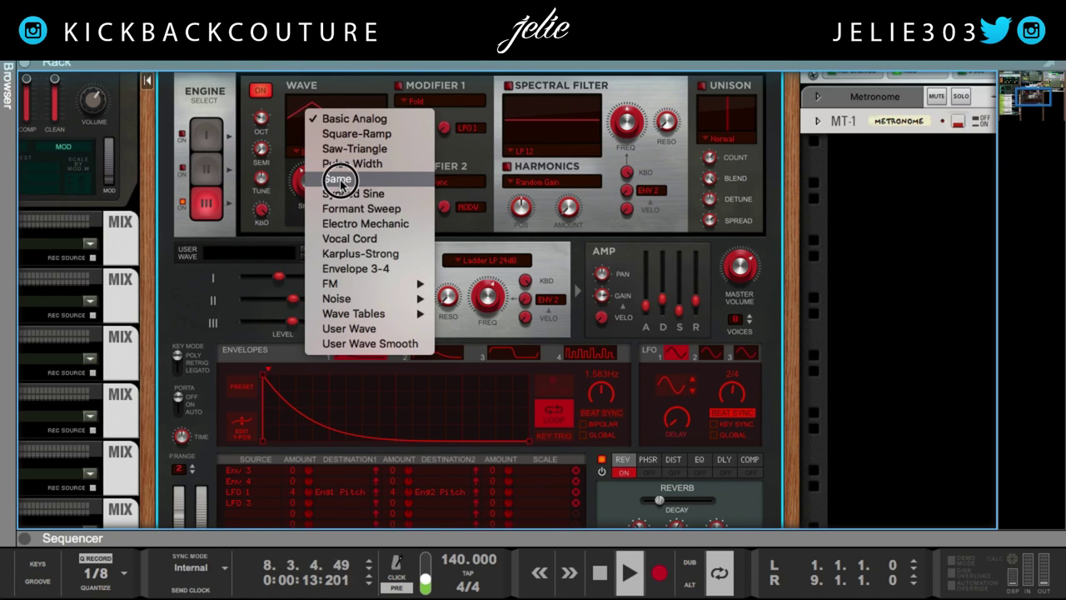
left_click(339, 179)
mouse_move(309, 188)
left_mouse_down()
mouse_move(305, 167)
mouse_move(308, 206)
mouse_move(306, 191)
left_mouse_up()
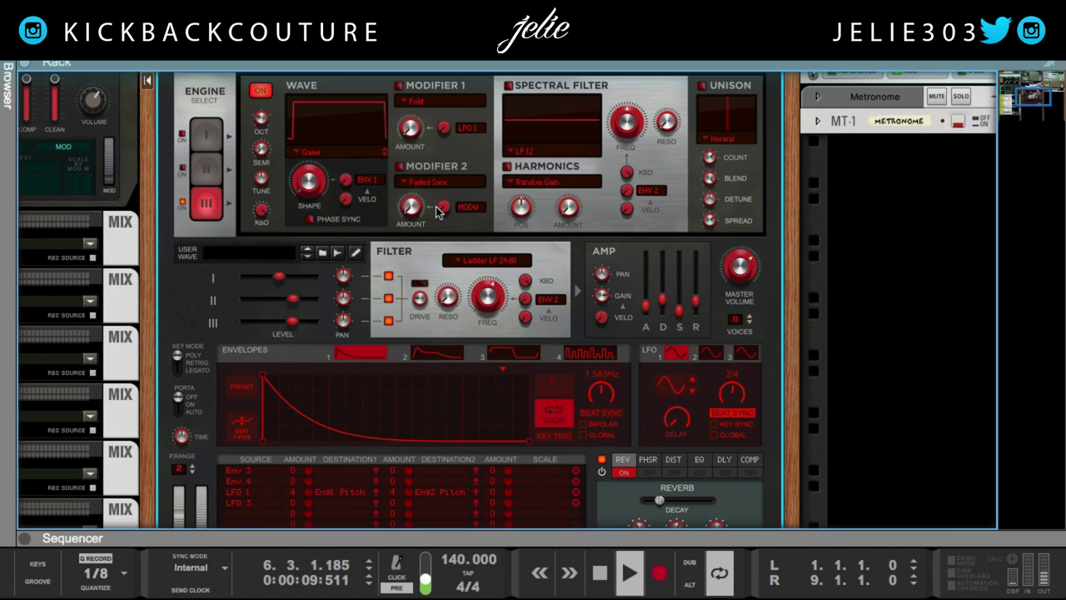
Step: Turn on the distortion effect, set its type to Ring and adjust its amount
scroll(361, 385, "down", 1)
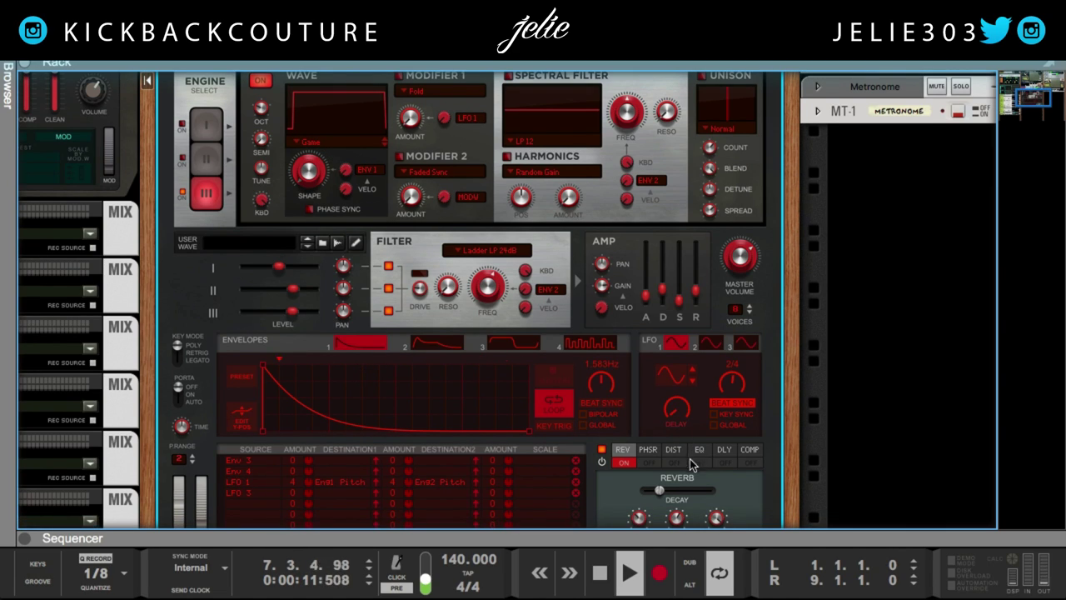
left_click(677, 460)
scroll(616, 479, "down", 3)
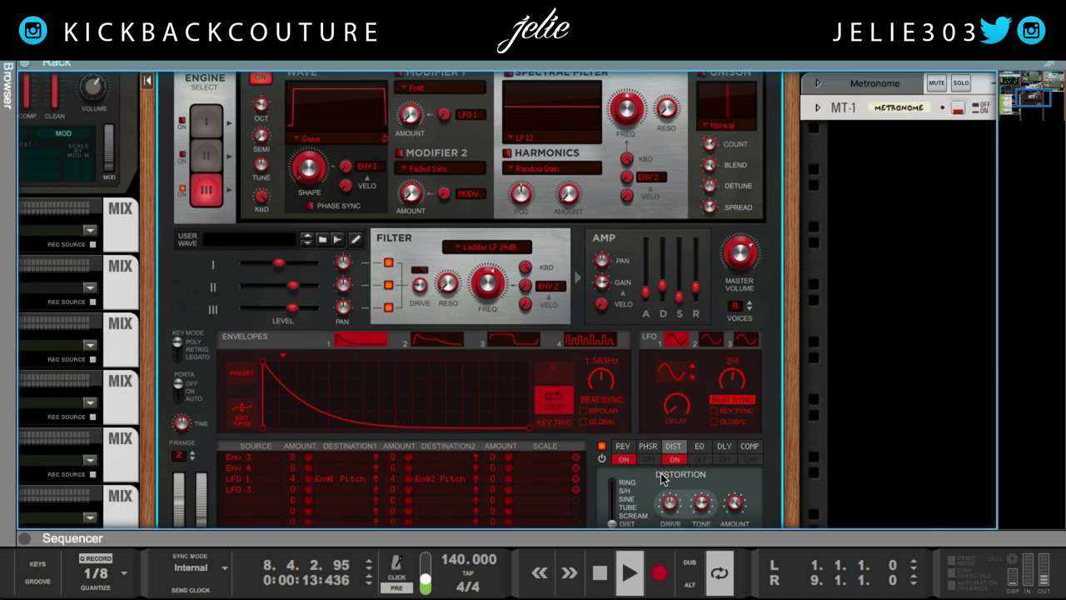
left_click_drag(615, 480, 615, 475)
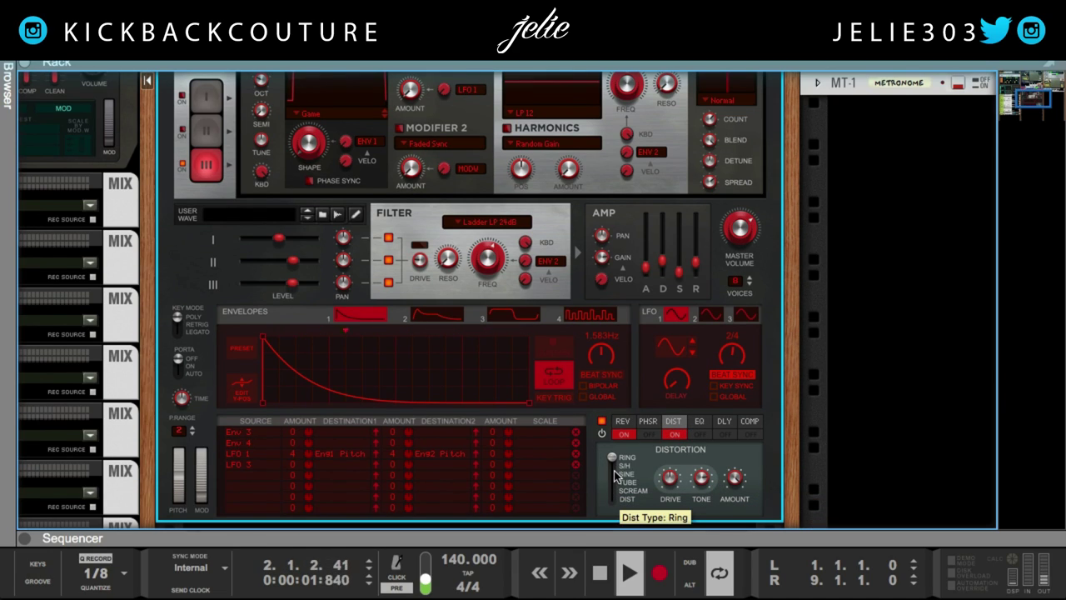
left_click_drag(733, 477, 736, 521)
scroll(741, 478, "up", 2)
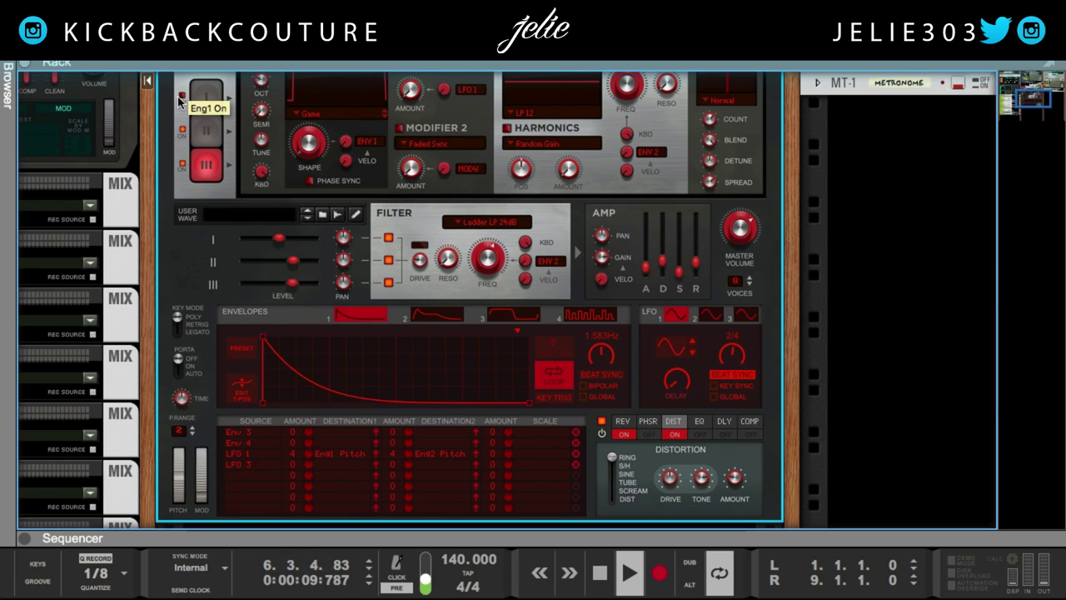
Step: Enable engine 3's spectral filter as LP 24 with a lowered cutoff frequency, and raise engine 3's mixer level
scroll(228, 231, "up", 5)
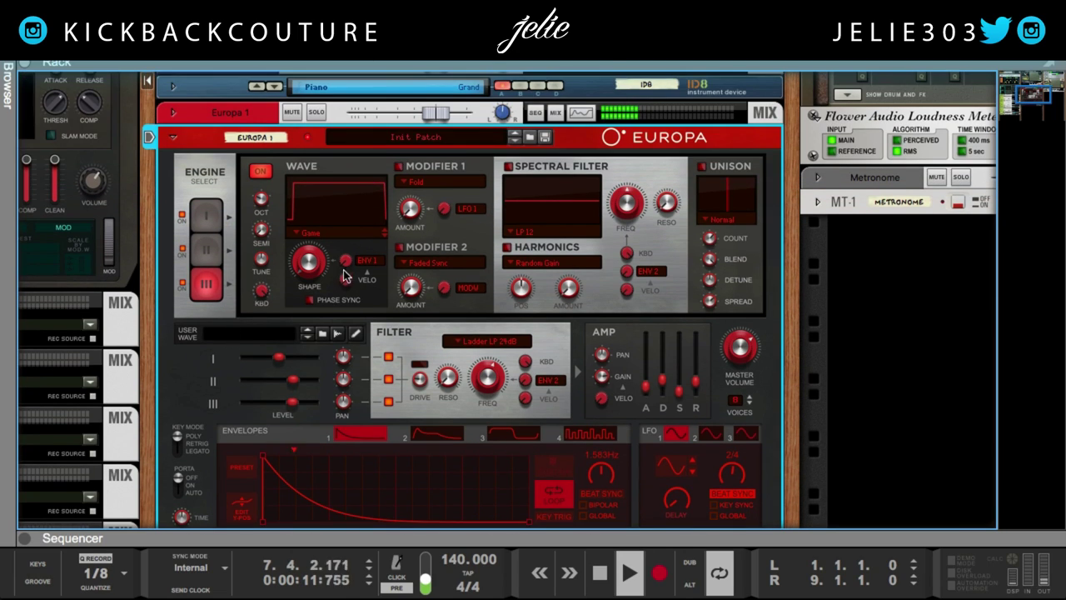
left_click(522, 230)
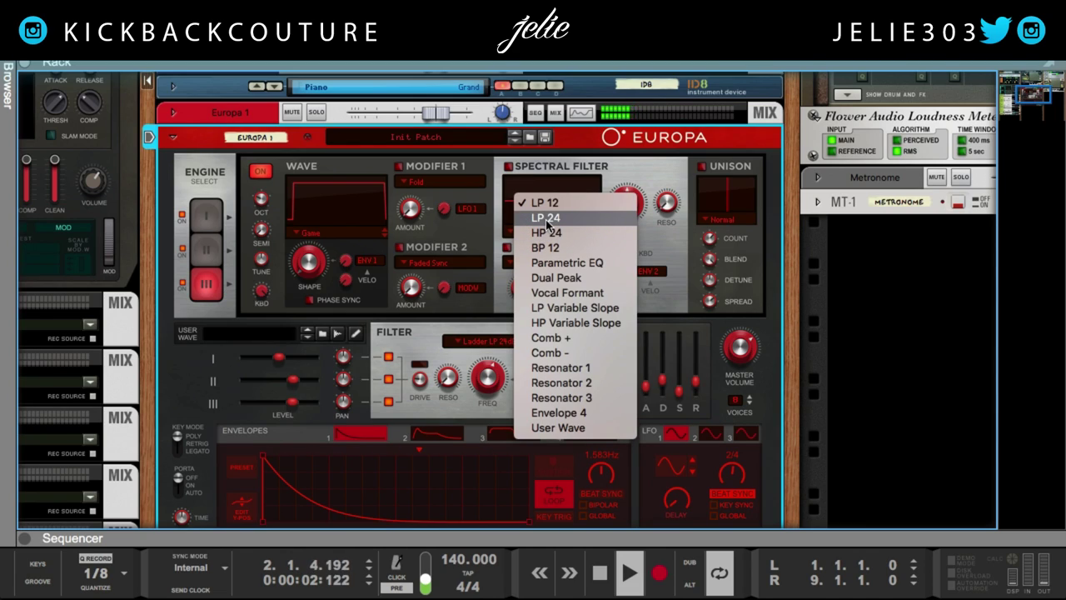
left_click(547, 219)
left_click(509, 167)
left_click_drag(630, 213, 626, 208)
left_click_drag(288, 414, 317, 410)
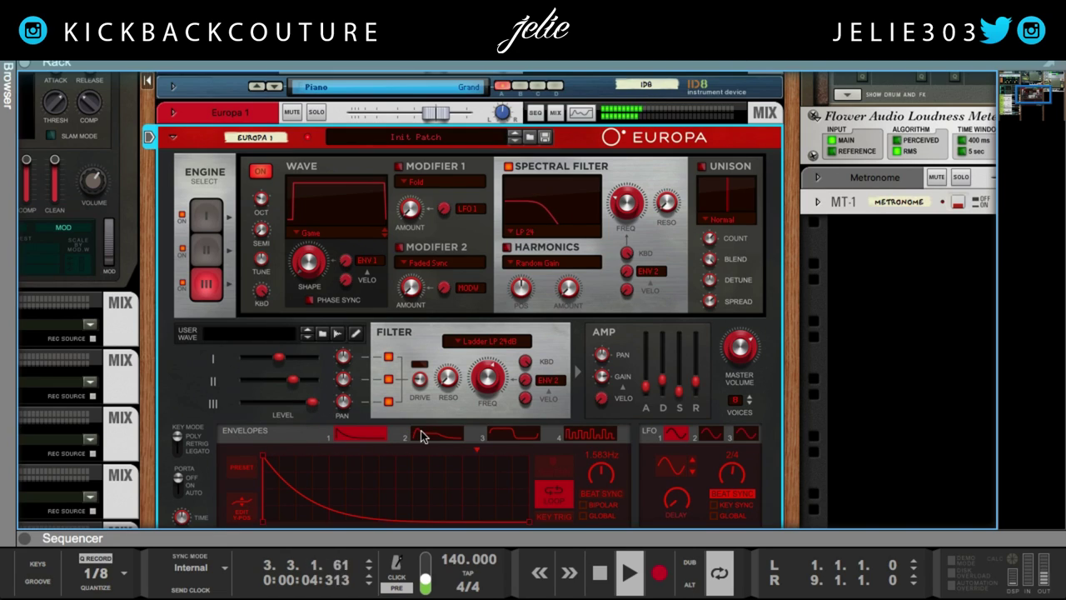
Step: Load the square preset shape, high for the first half and low for the second, into envelope 1
scroll(421, 434, "down", 5)
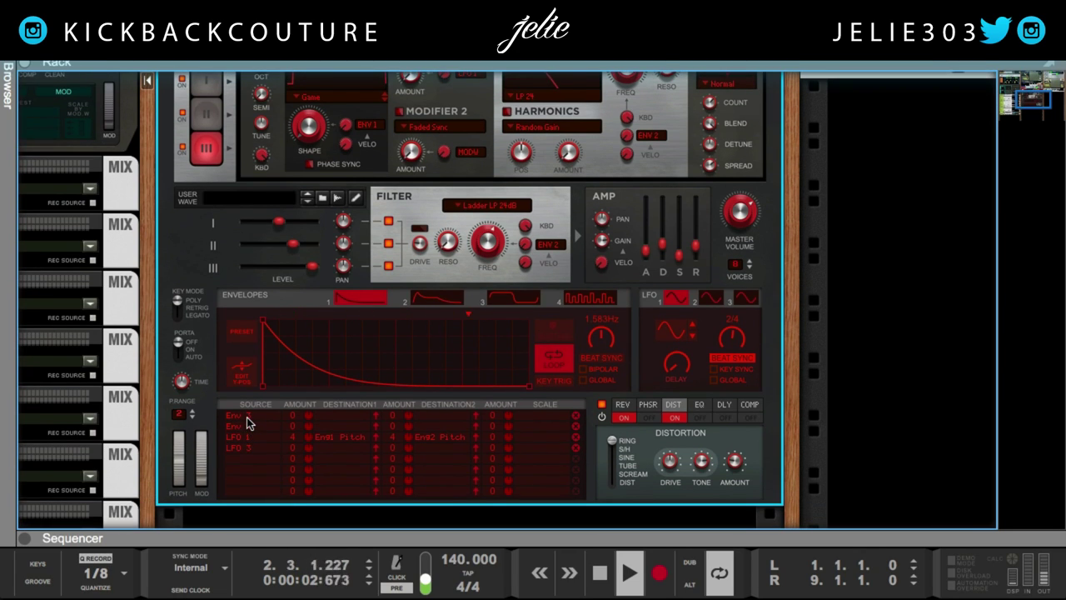
left_click(241, 333)
left_click(343, 363)
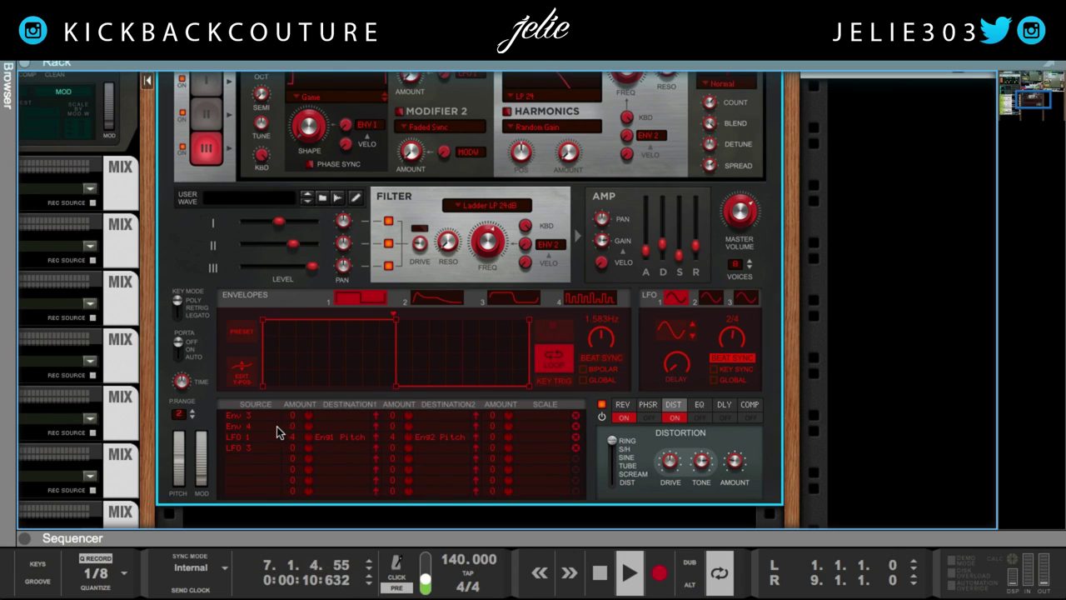
Step: Set the first modulation row's source to Envelope 1, with Eng1 Pan and Eng2 Pan as its two destinations
left_click(244, 423)
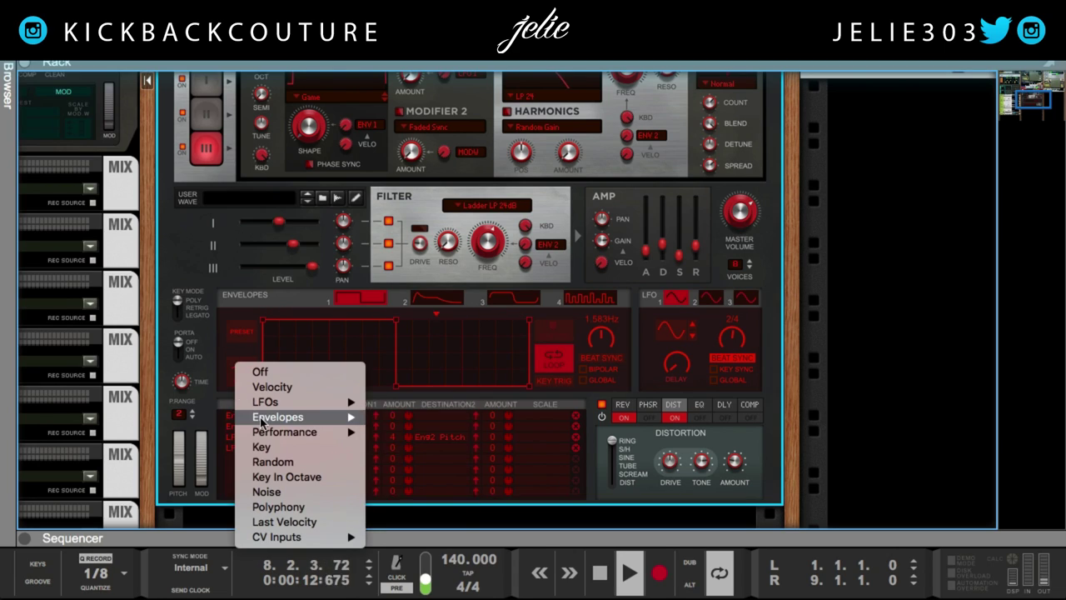
mouse_move(284, 416)
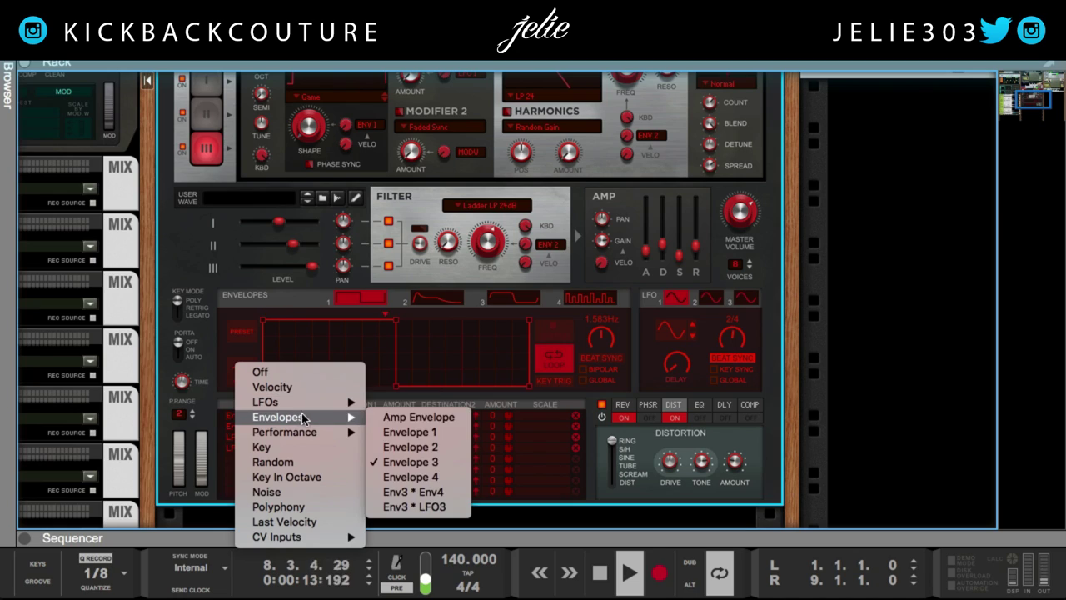
left_click(423, 431)
left_click(336, 418)
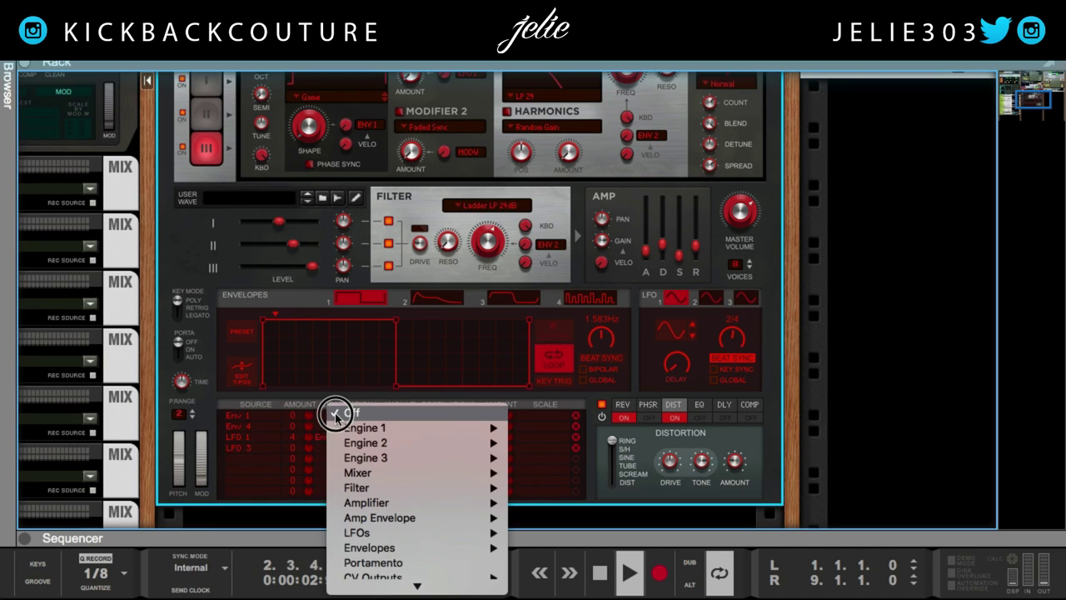
mouse_move(393, 433)
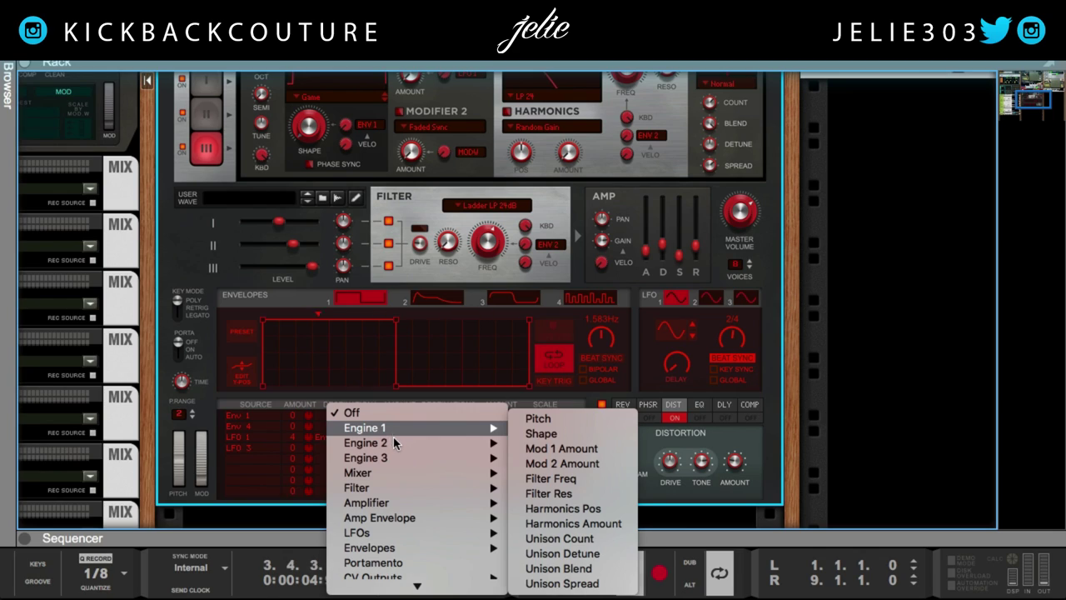
mouse_move(398, 473)
left_click(573, 487)
left_click(429, 417)
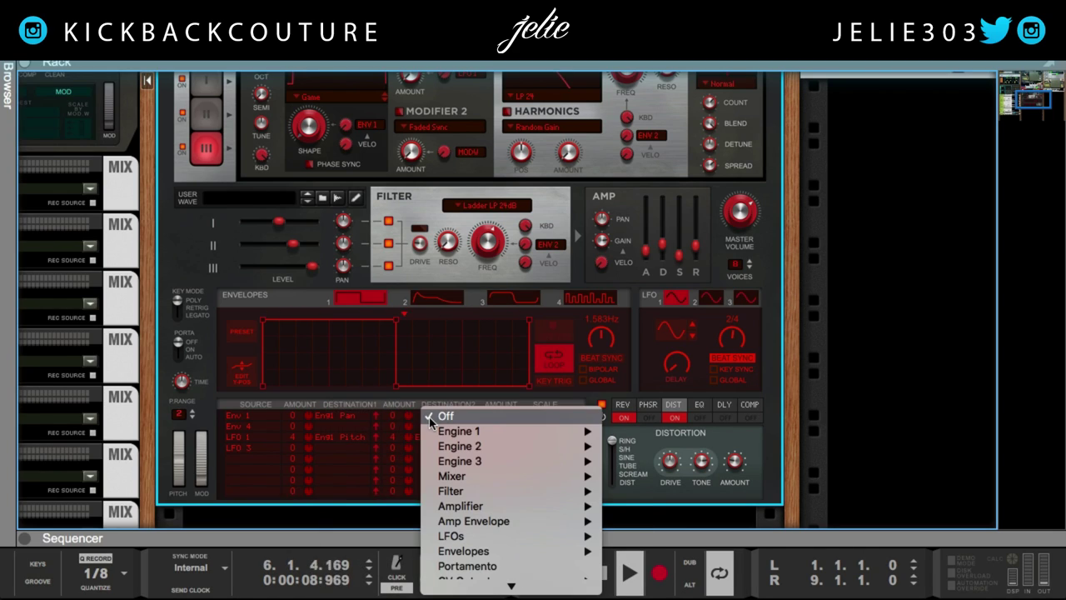
mouse_move(448, 450)
mouse_move(472, 478)
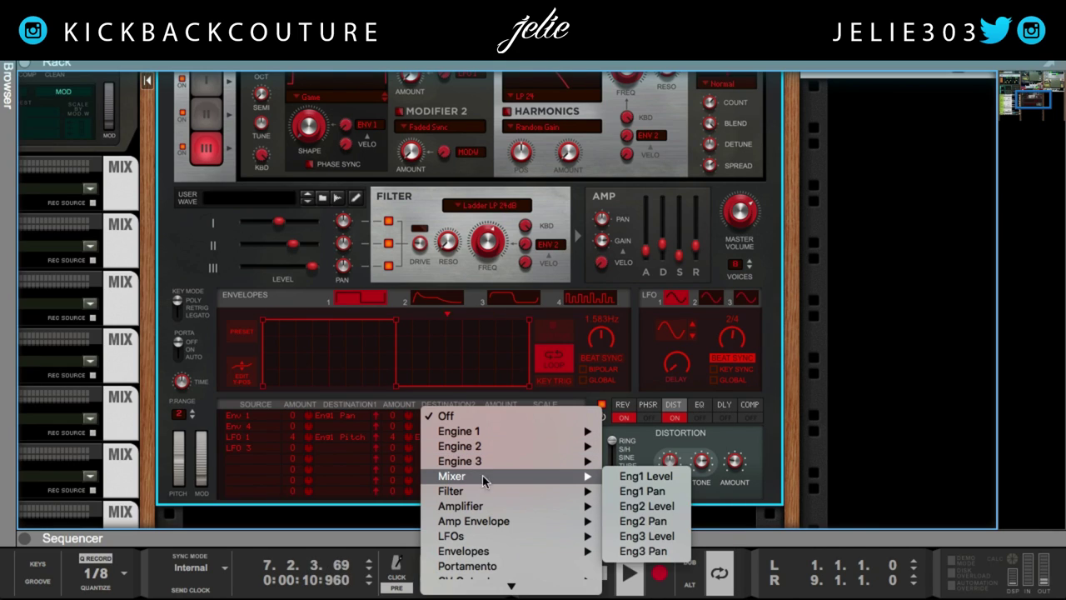
left_click(654, 521)
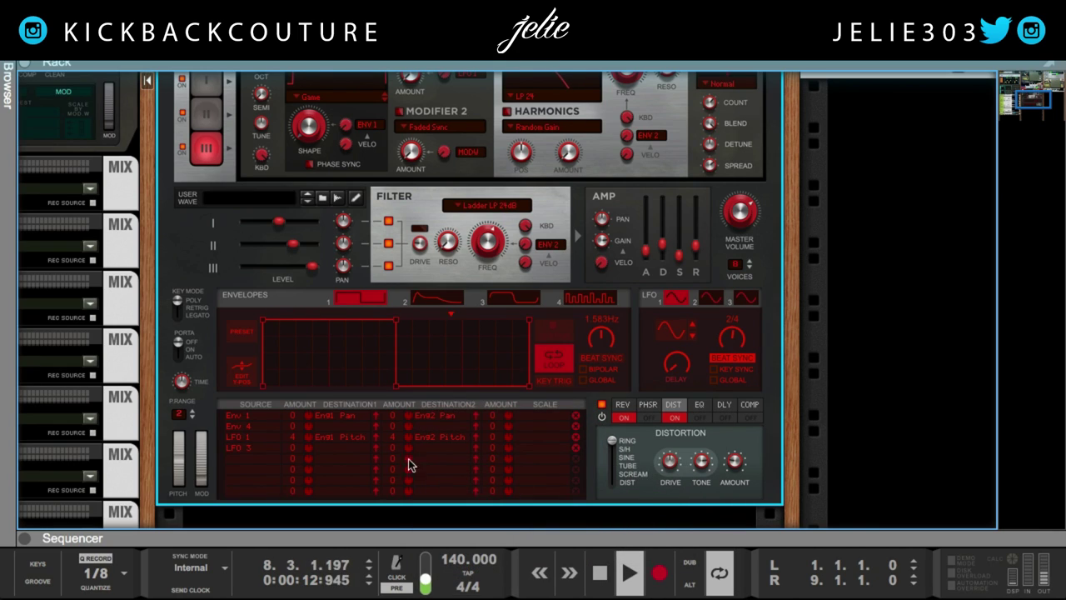
Step: Route Envelope 1 to Eng3 Pan in the second modulation row, and set the first row's Eng1 Pan amount to 100
left_click(261, 429)
mouse_move(317, 421)
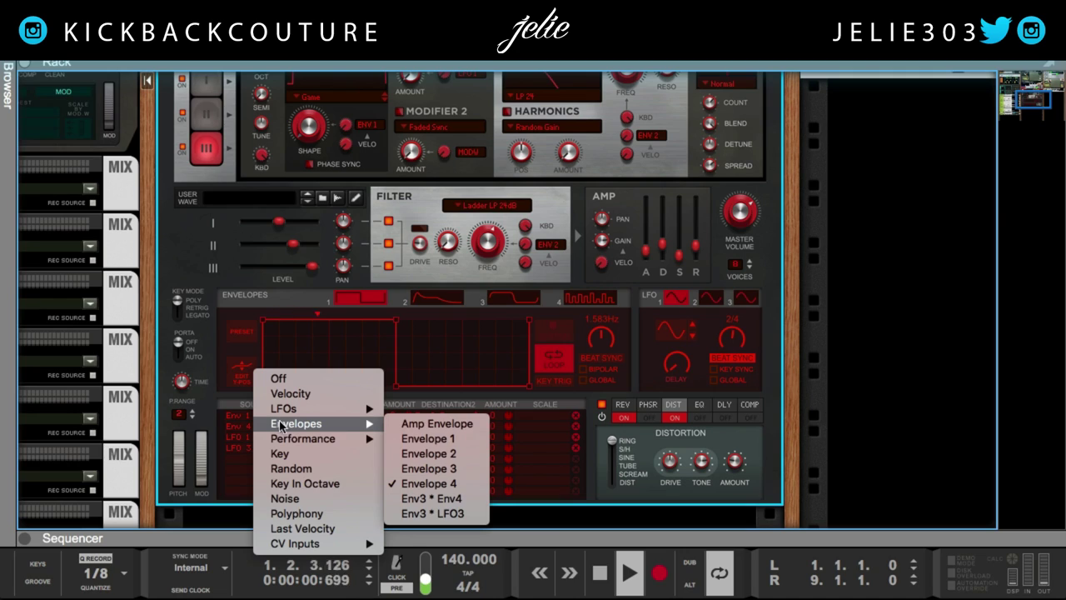
left_click(429, 441)
left_click(348, 431)
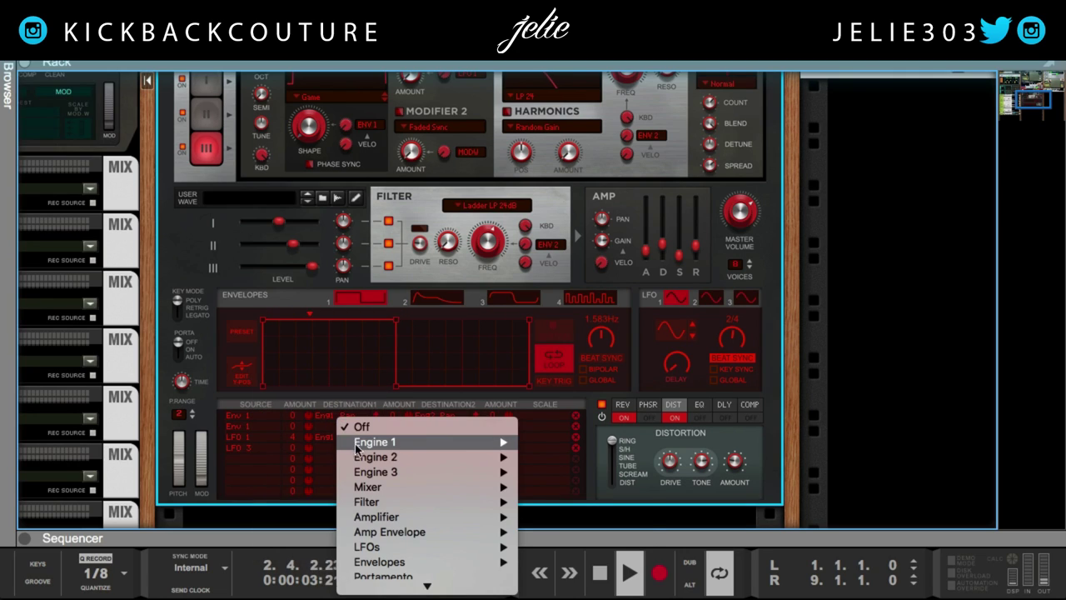
mouse_move(380, 457)
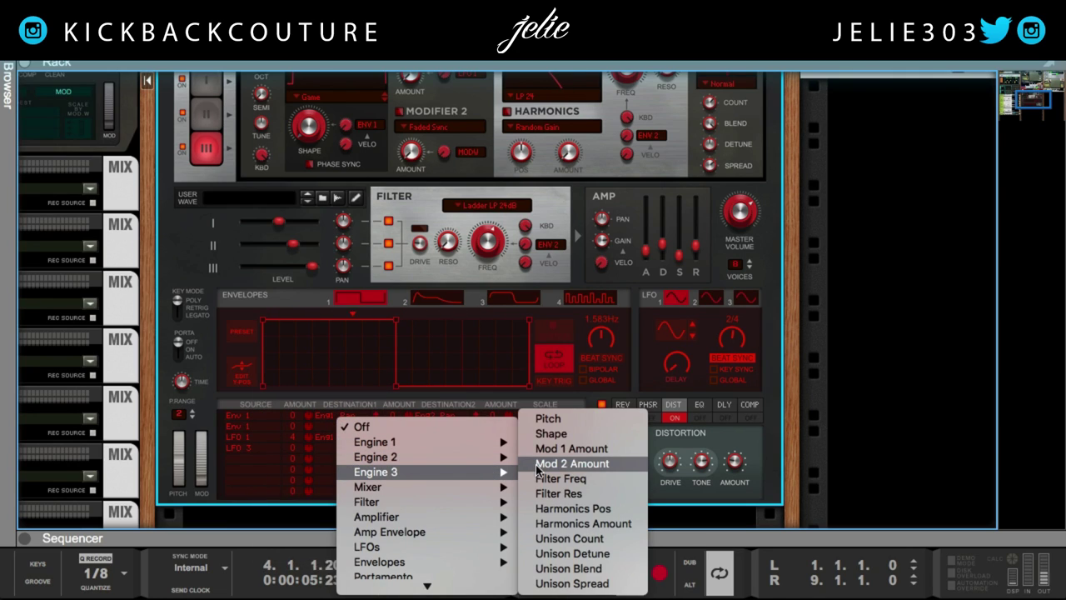
mouse_move(451, 487)
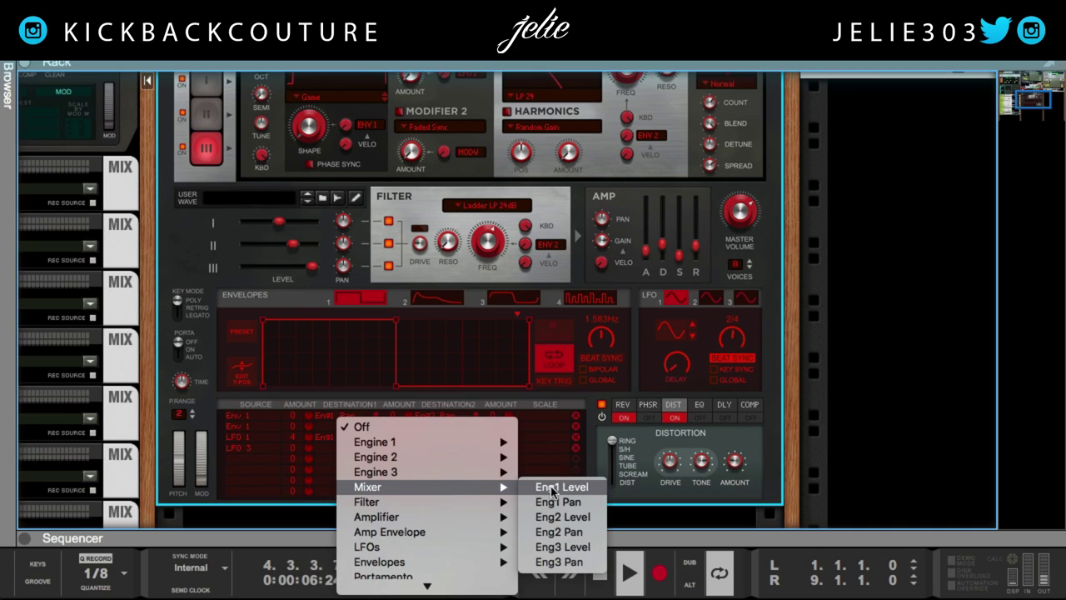
left_click(567, 563)
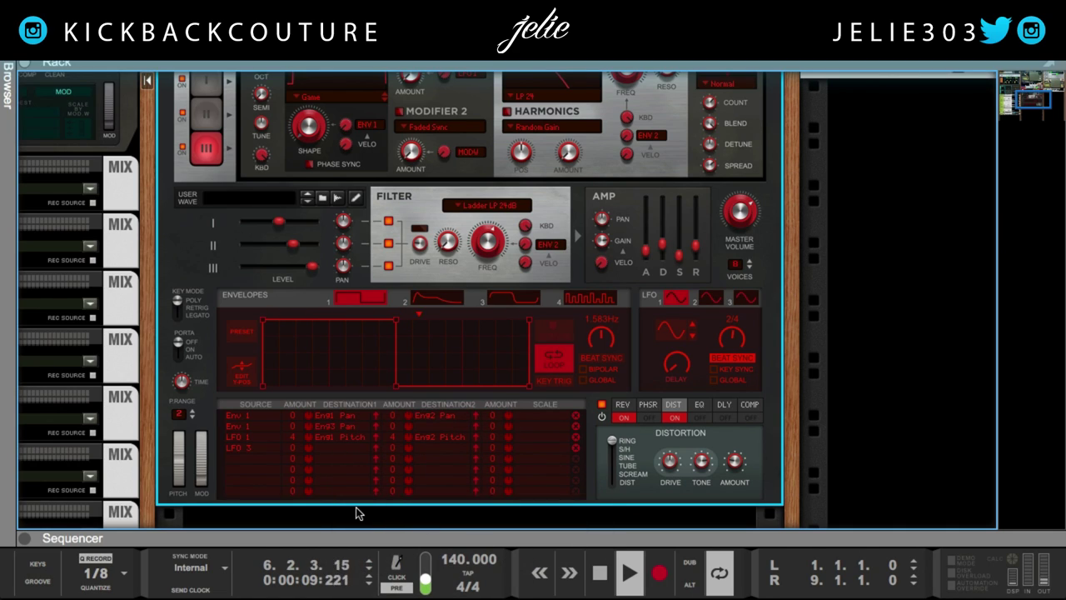
left_click_drag(294, 419, 304, 269)
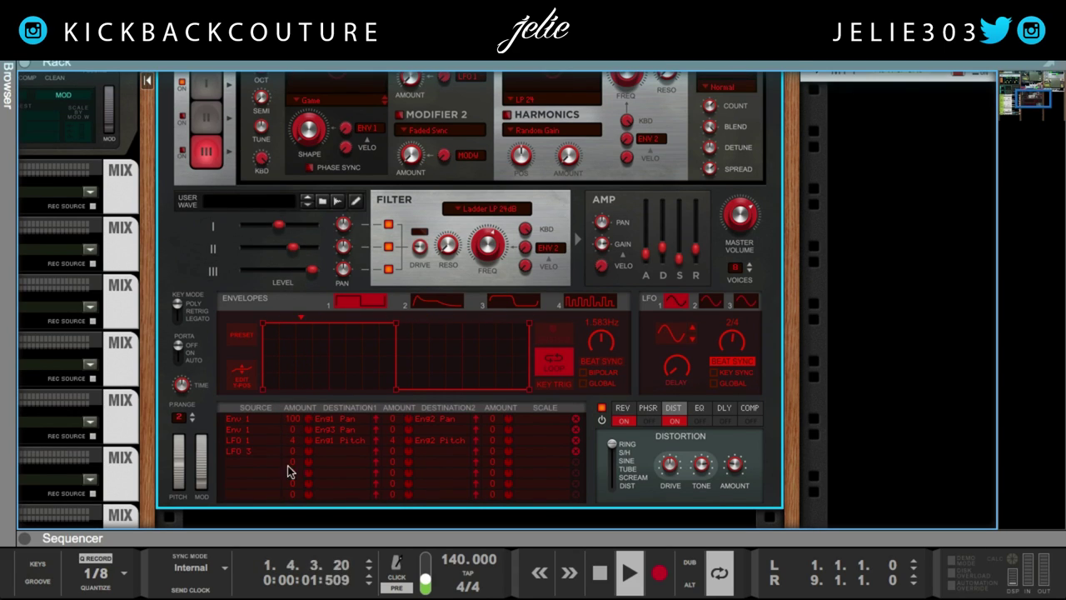
Step: Turn on beat sync for envelope 1 and set its rate to 6/4
scroll(293, 474, "up", 3)
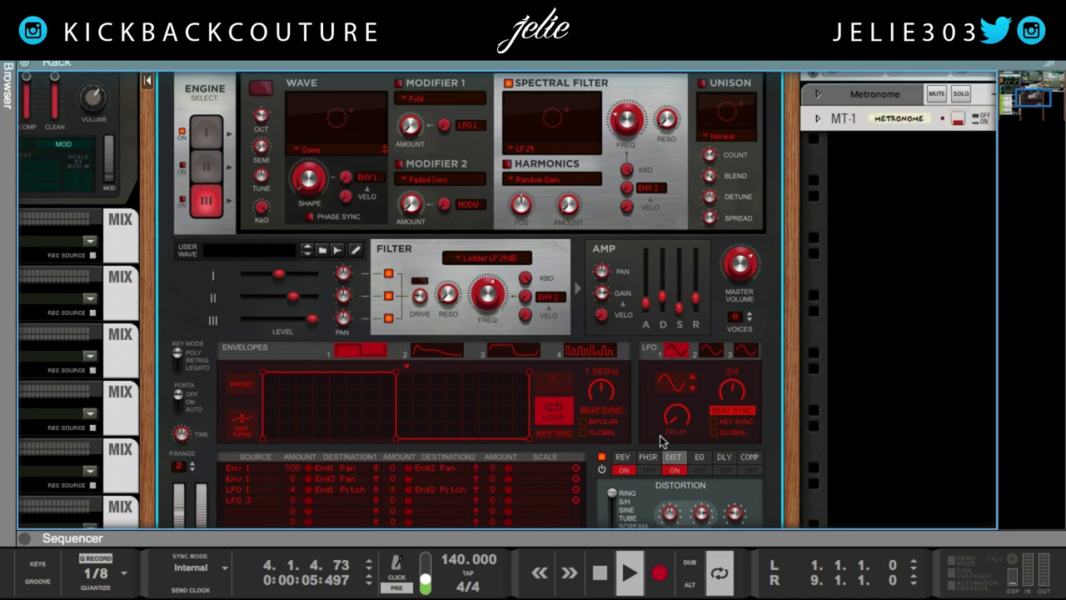
left_click(596, 412)
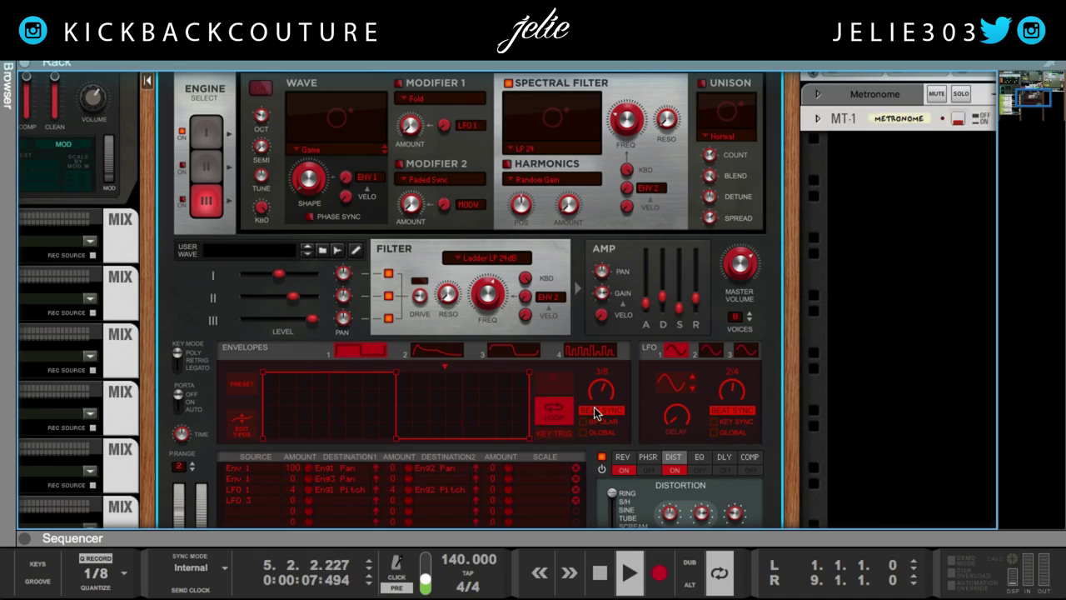
left_click_drag(602, 392, 612, 404)
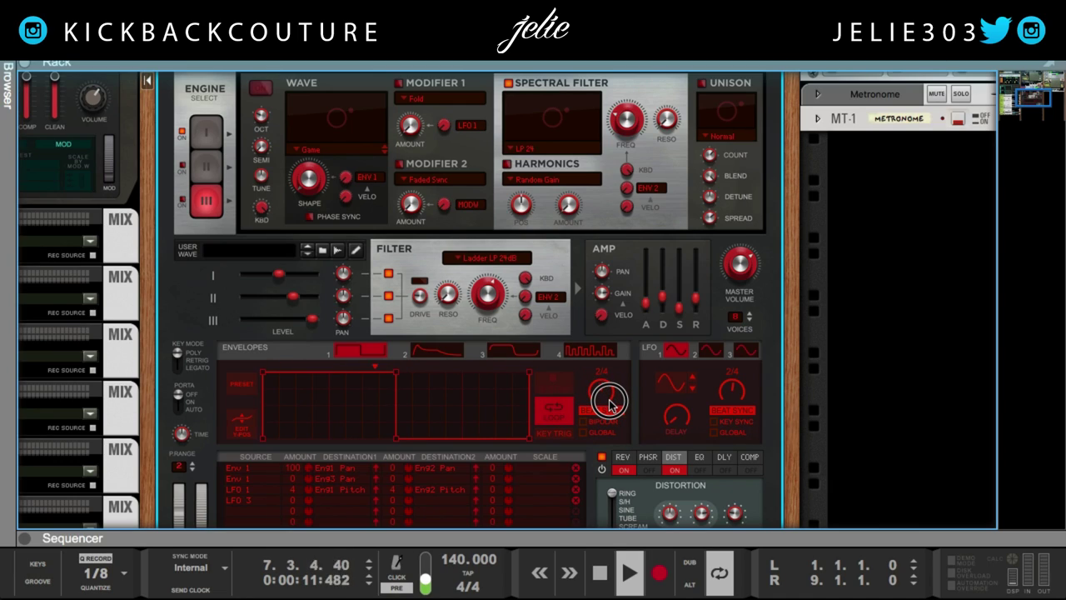
scroll(610, 405, "up", 2)
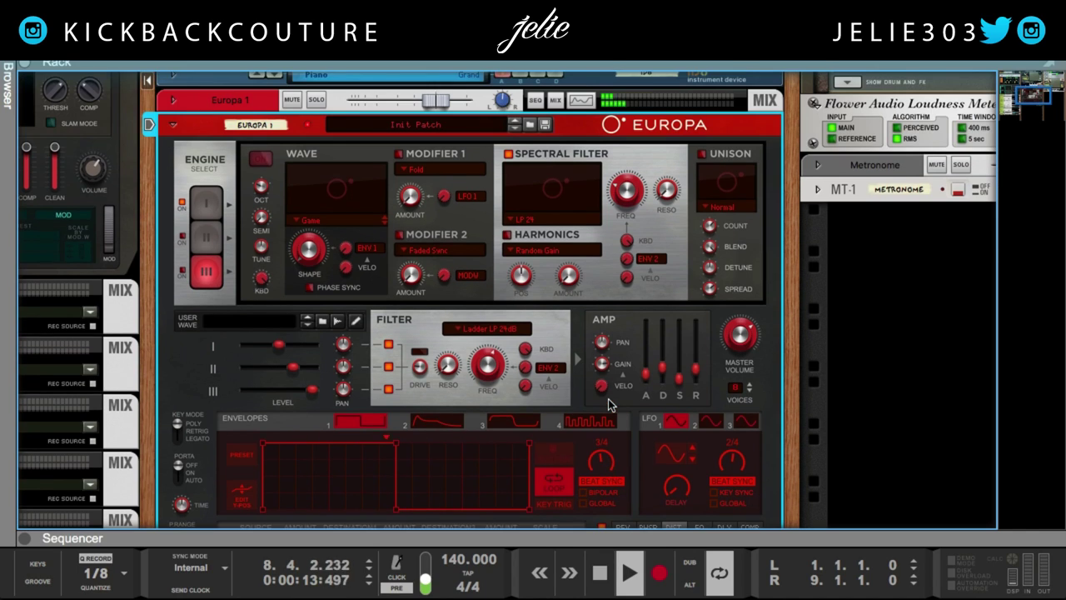
scroll(610, 404, "down", 1)
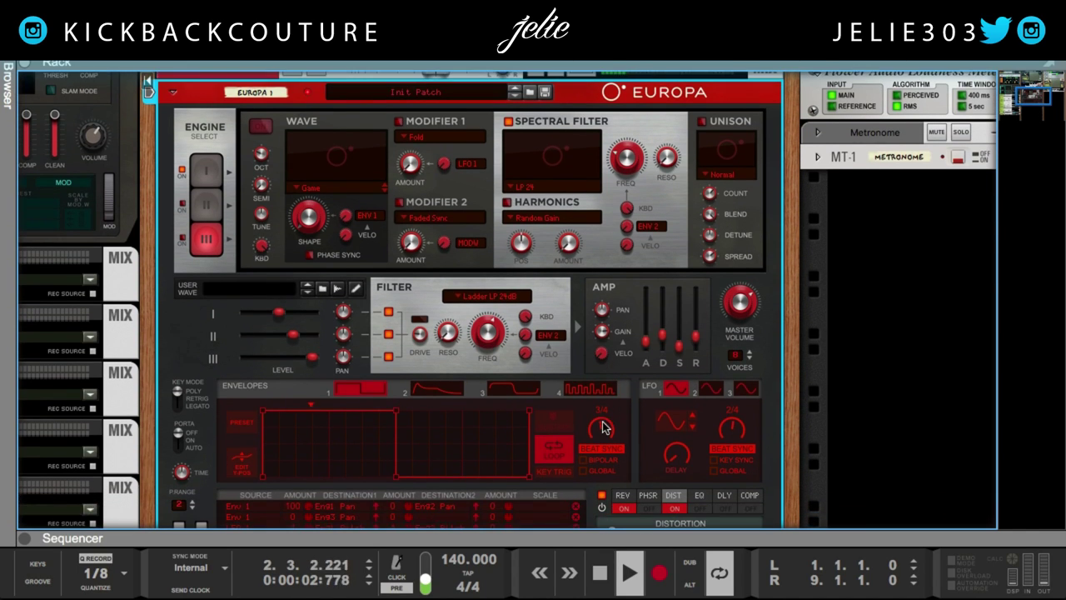
scroll(605, 427, "down", 1)
left_click_drag(604, 419, 611, 467)
left_click_drag(605, 413, 606, 409)
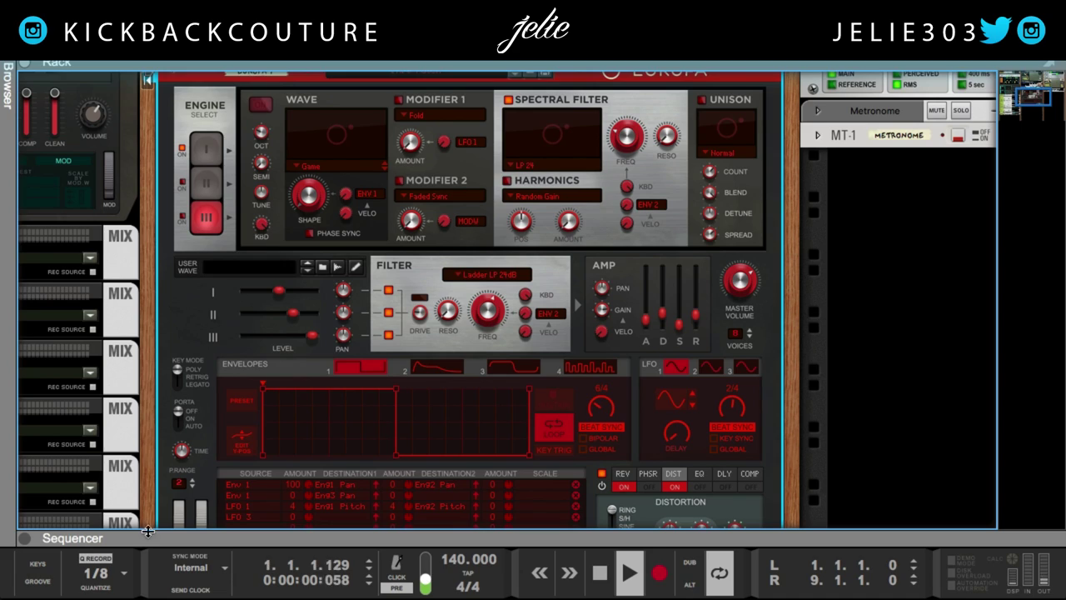
Step: Change the first modulation row's source to LFO 1 and keep its Eng1 Pan destination
scroll(260, 498, "down", 1)
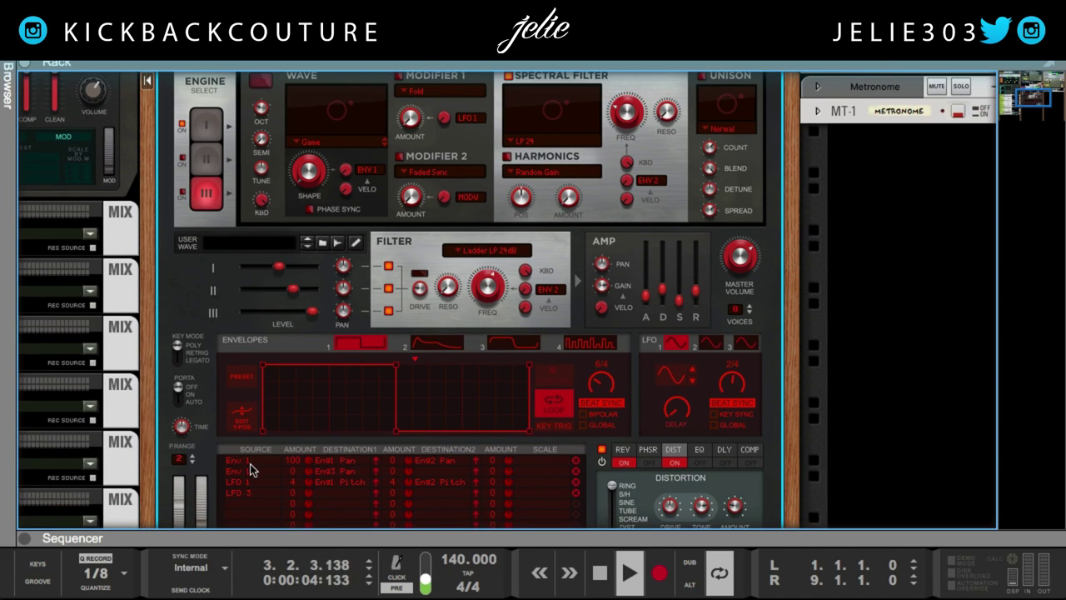
left_click(252, 468)
mouse_move(252, 468)
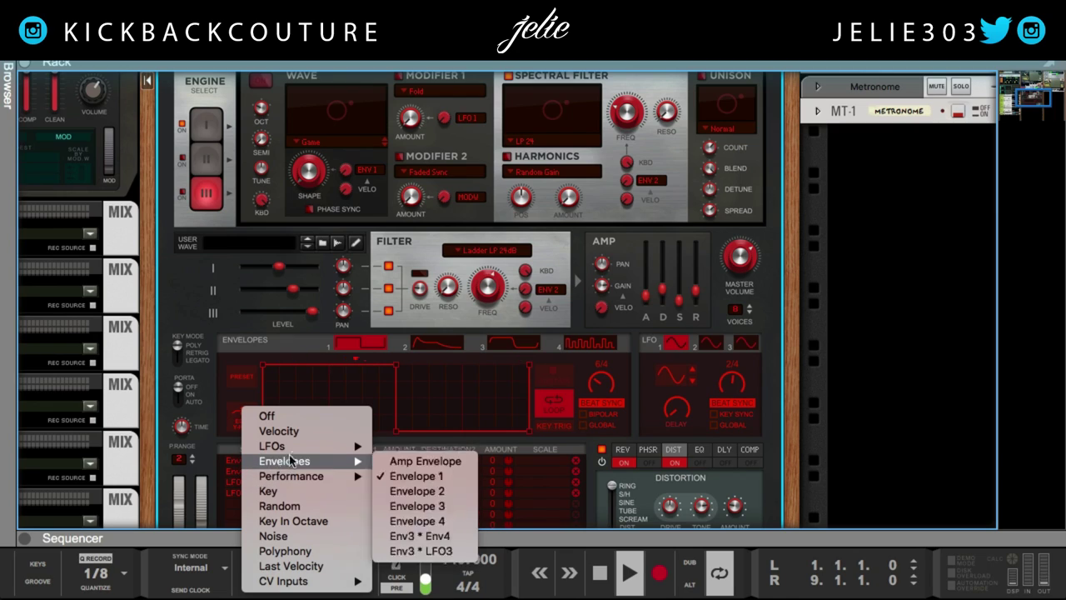
left_click(420, 443)
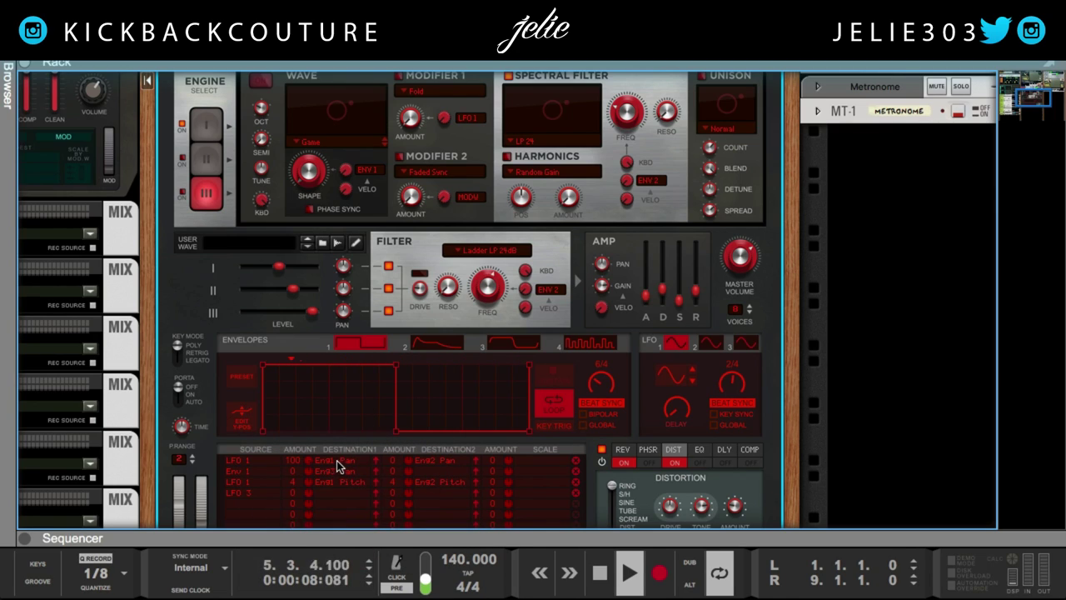
left_click(336, 464)
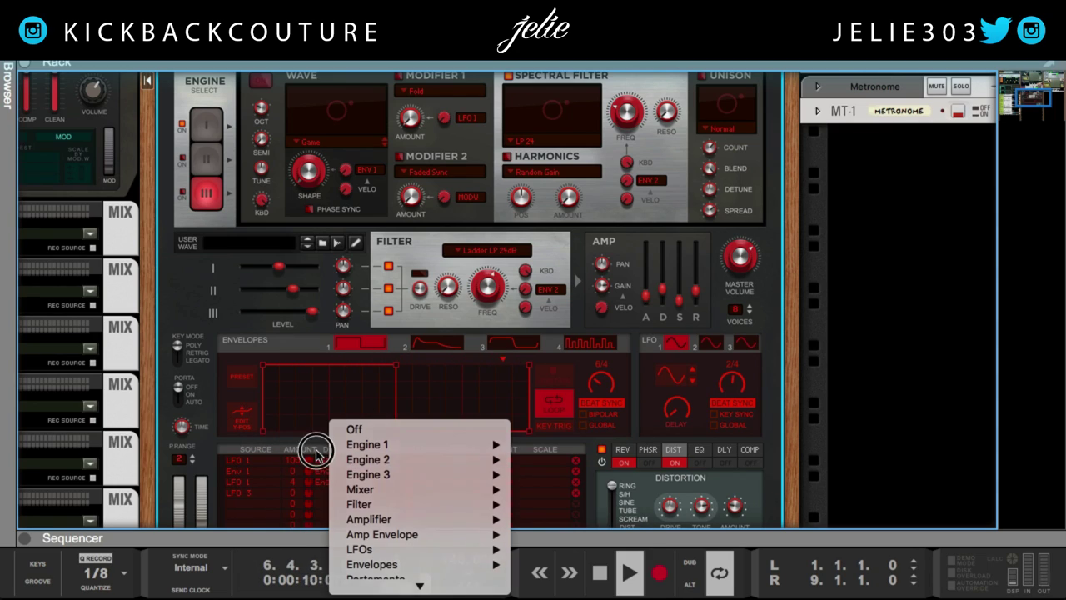
left_click(316, 454)
Step: Display LFO 2's settings and make LFO 2 the source of the first modulation row
left_click(710, 343)
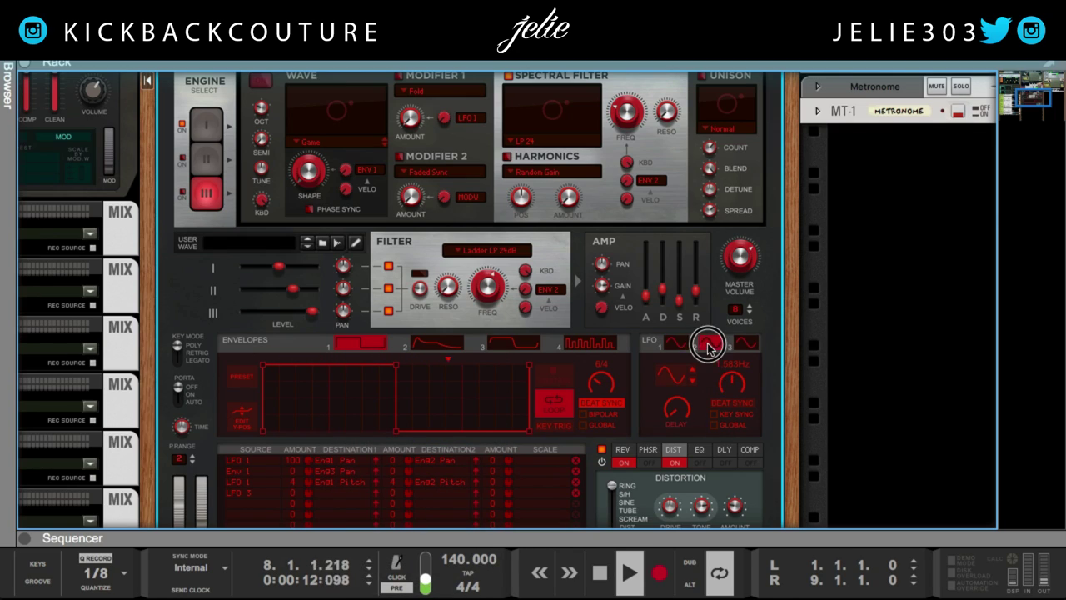
left_click(248, 461)
mouse_move(358, 463)
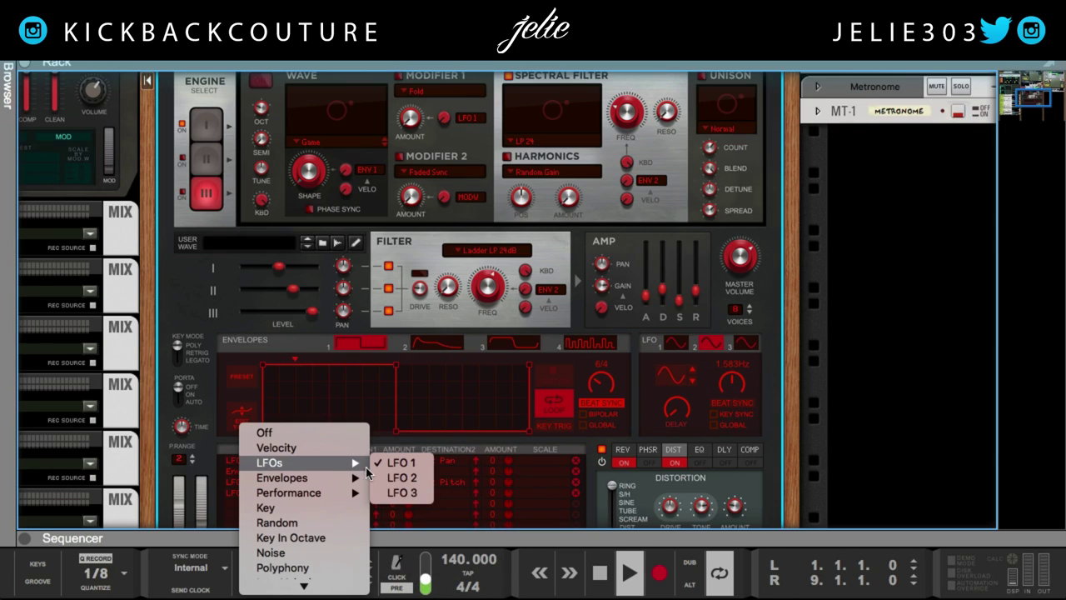
left_click(402, 477)
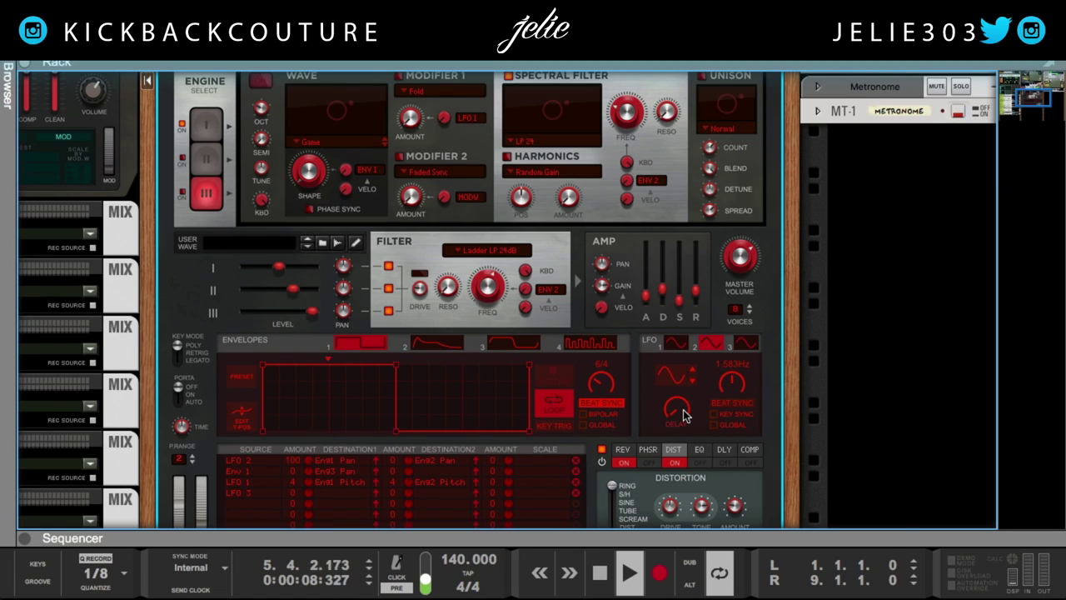
Step: Beat-sync LFO 2 at 4/4, and set the Eng2 Pan amount to 100 and the Eng3 Pan amount to -100
left_click_drag(732, 391, 737, 404)
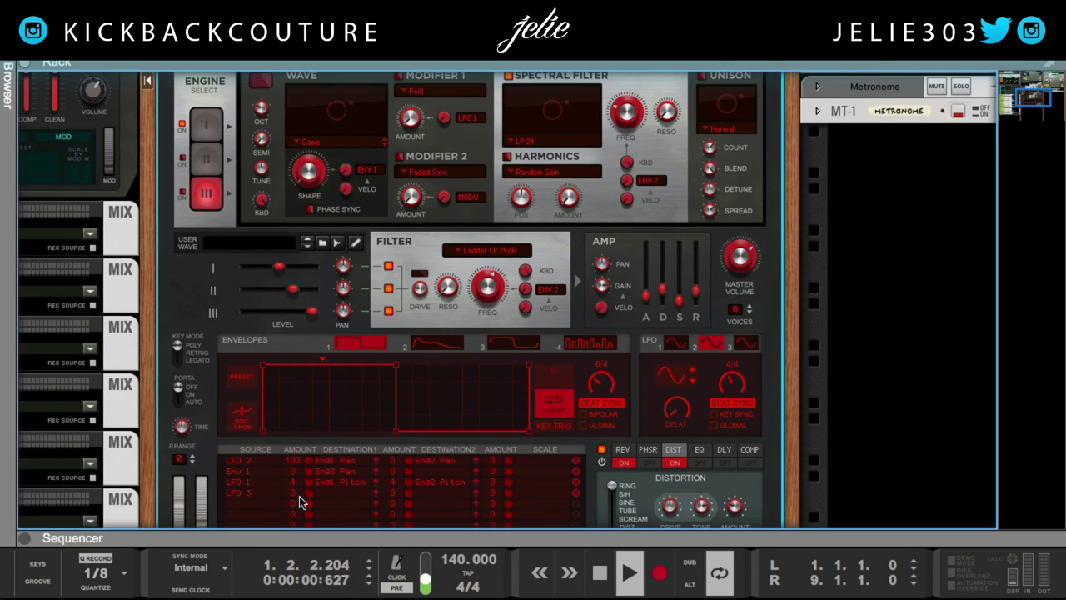
left_click_drag(395, 463, 429, 339)
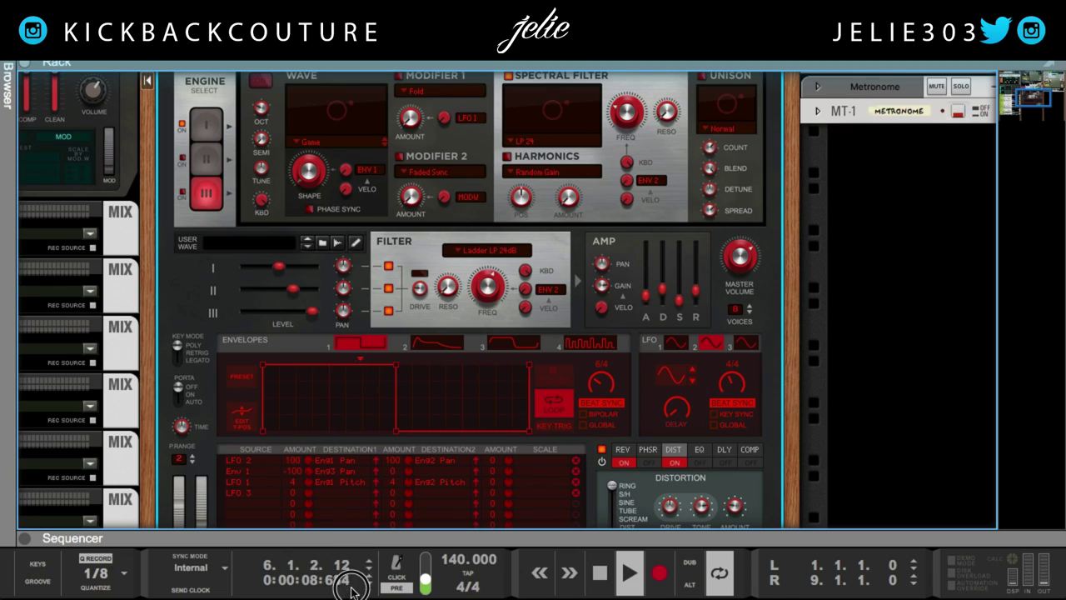
Step: Make LFO 2 the source of the second modulation row and switch engines 2 and 3 back on
left_click(247, 473)
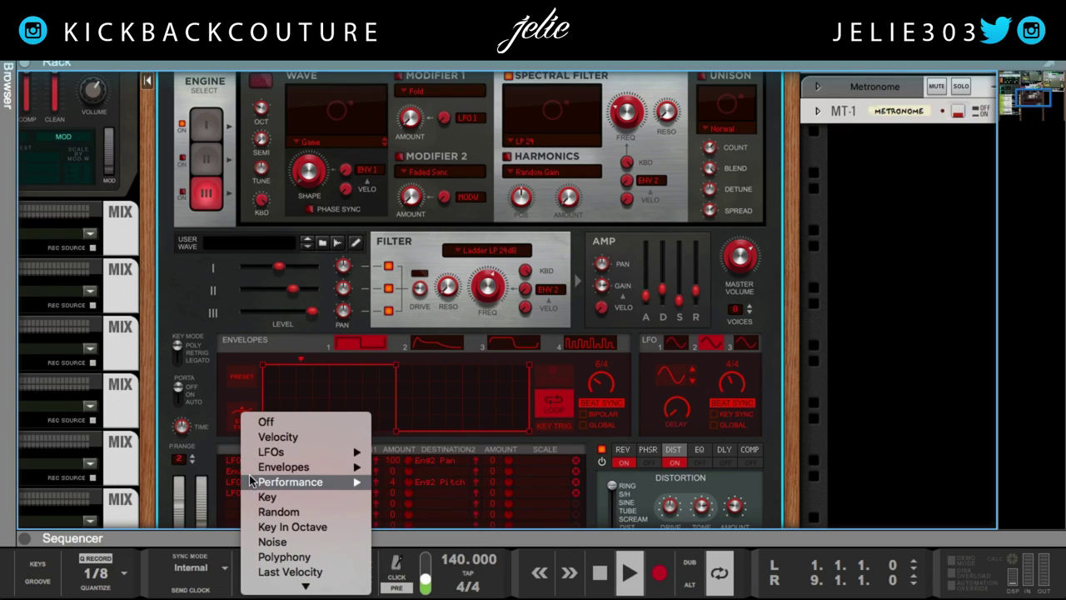
mouse_move(307, 451)
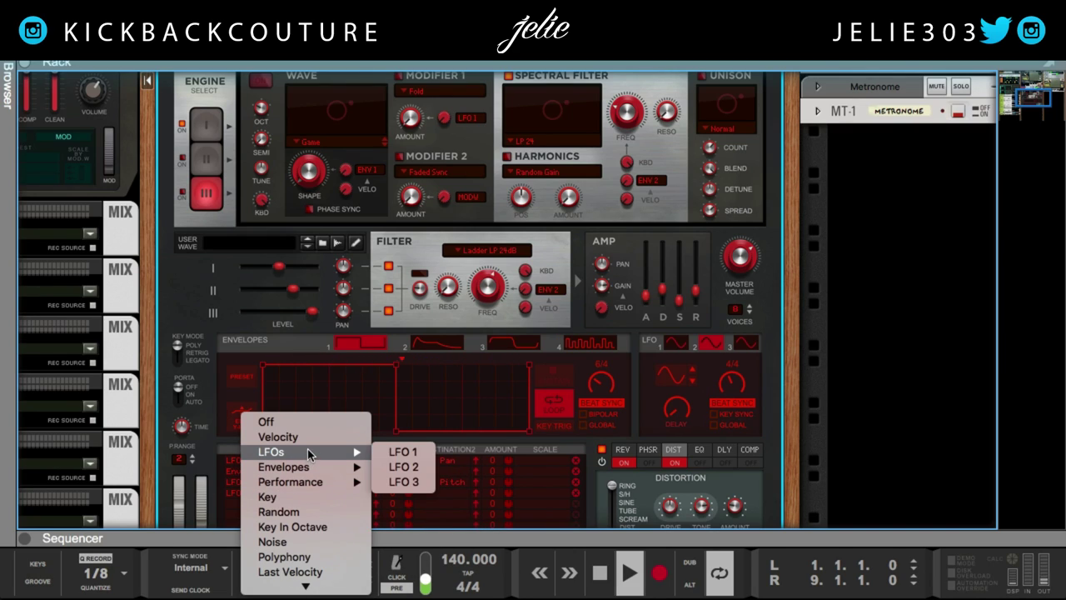
left_click(404, 467)
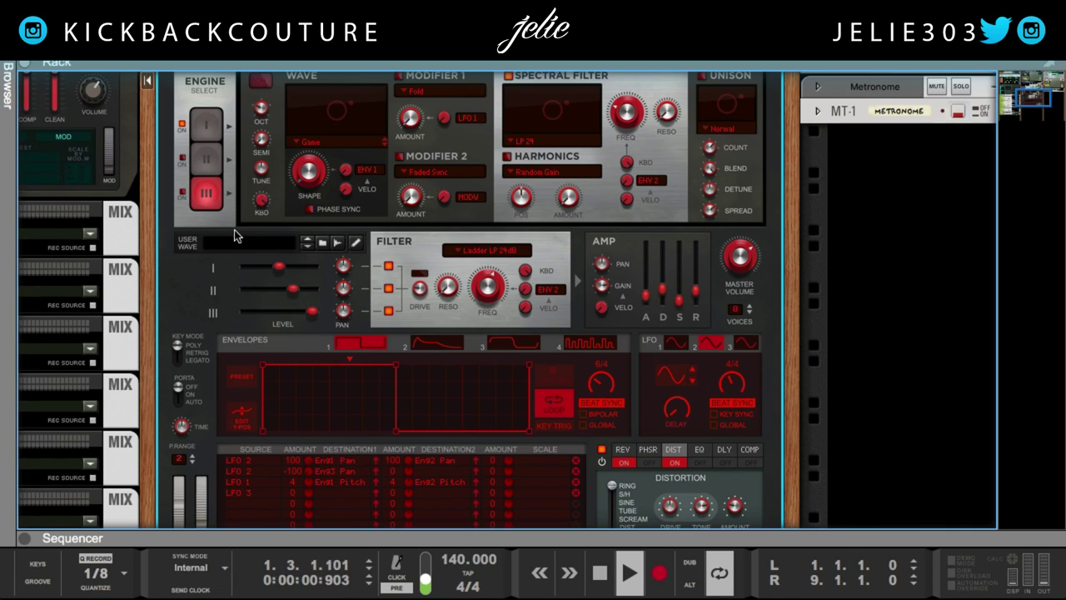
left_click(183, 195)
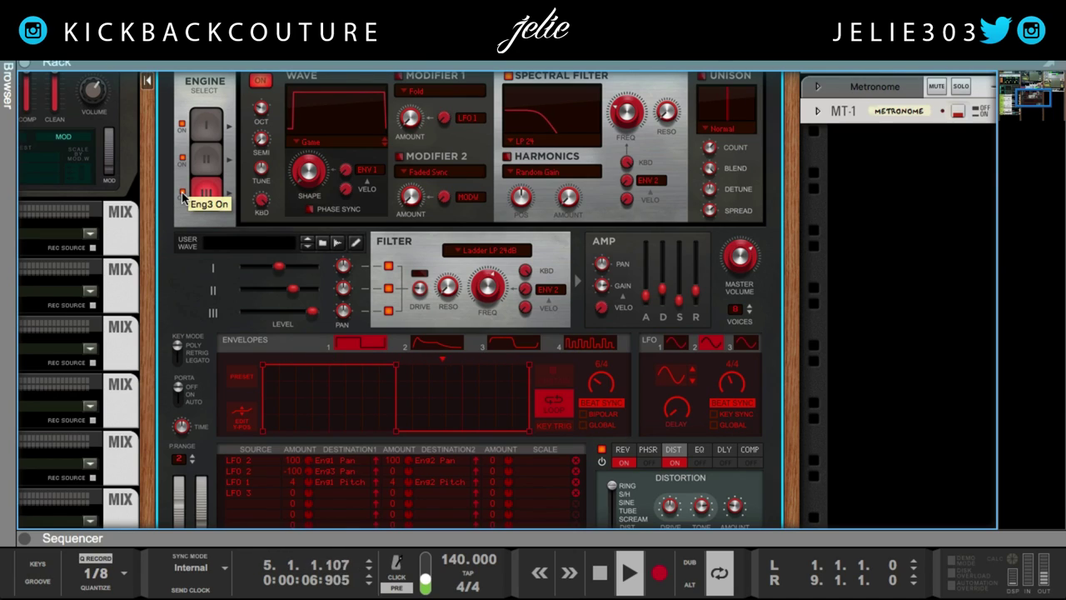
Step: Review the amp envelope's attack and the ring distortion settings while the loop plays
scroll(324, 434, "up", 1)
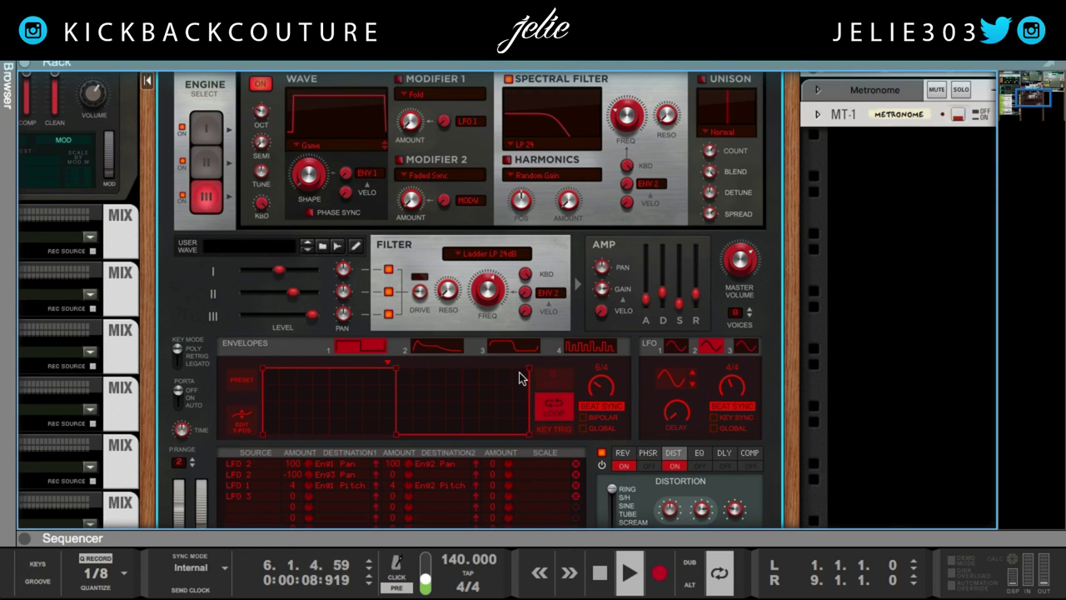
left_click(647, 300)
mouse_move(647, 300)
left_mouse_down()
mouse_move(654, 309)
mouse_move(641, 302)
mouse_move(643, 279)
mouse_move(652, 308)
left_mouse_up()
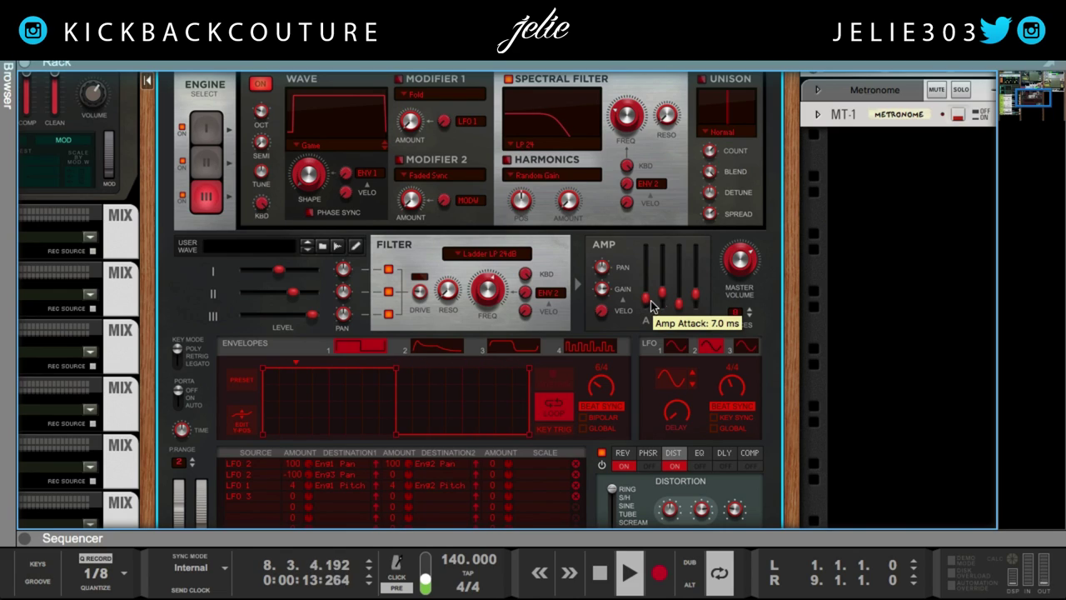
scroll(628, 450, "down", 3)
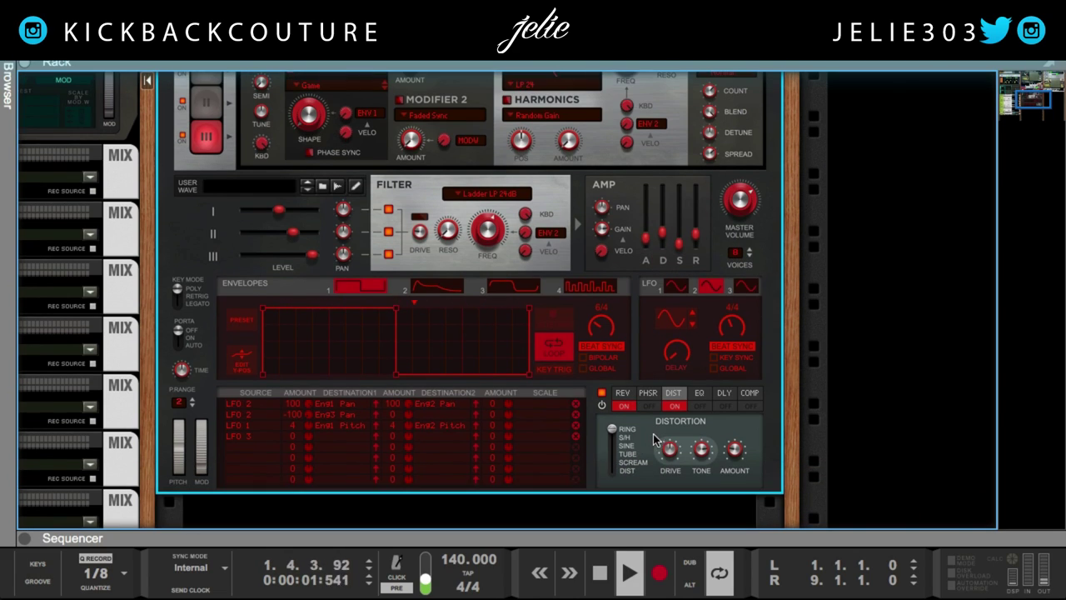
left_click_drag(745, 450, 734, 450)
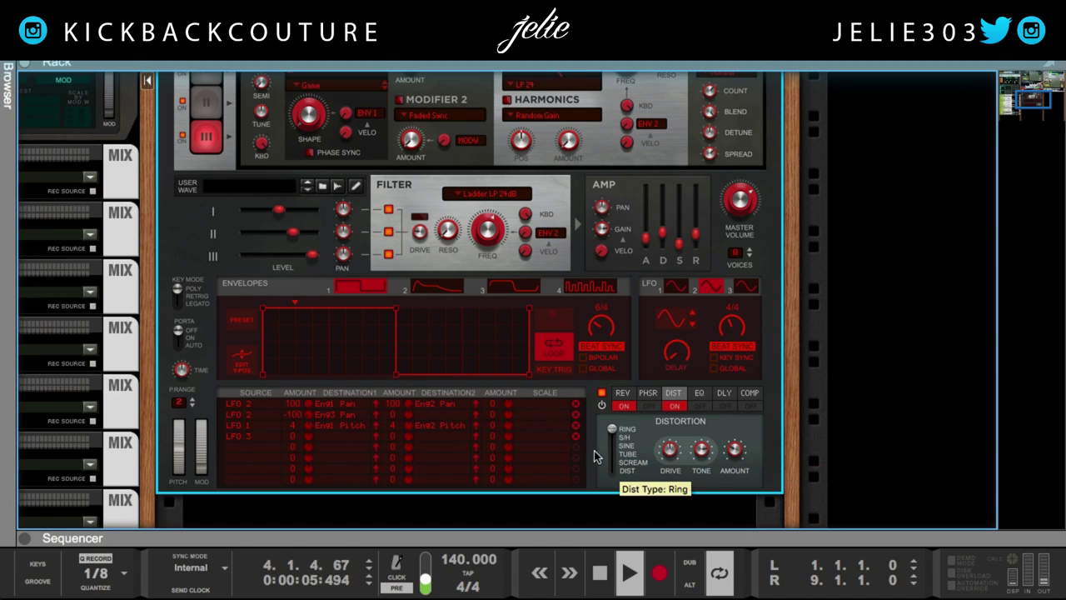
Step: Turn on unison for engine 3 in Octave Down mode and stop playback
scroll(646, 402, "up", 3)
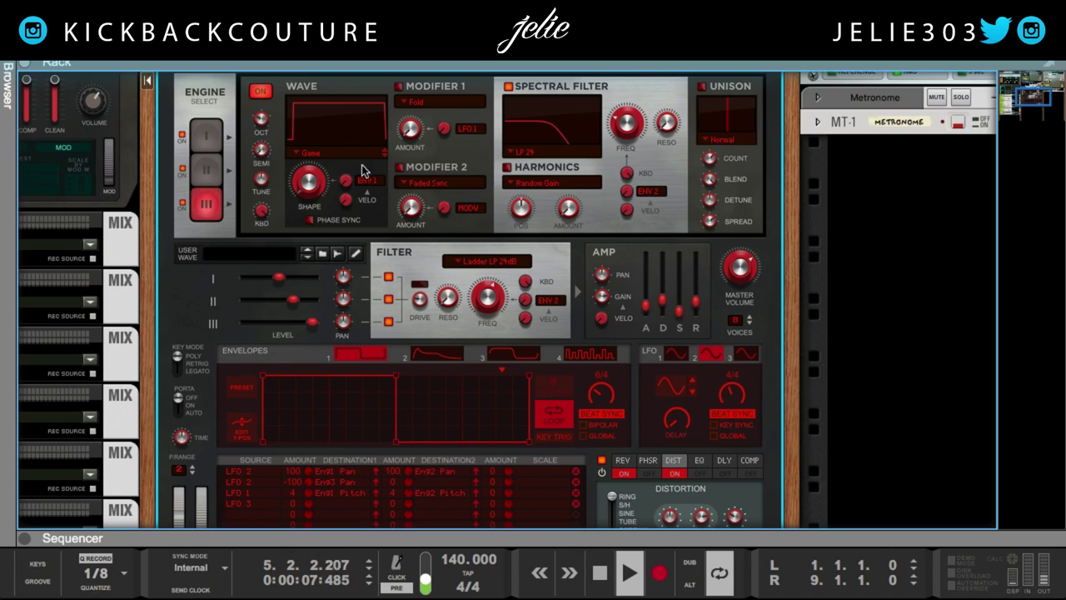
left_click(702, 86)
left_click(720, 139)
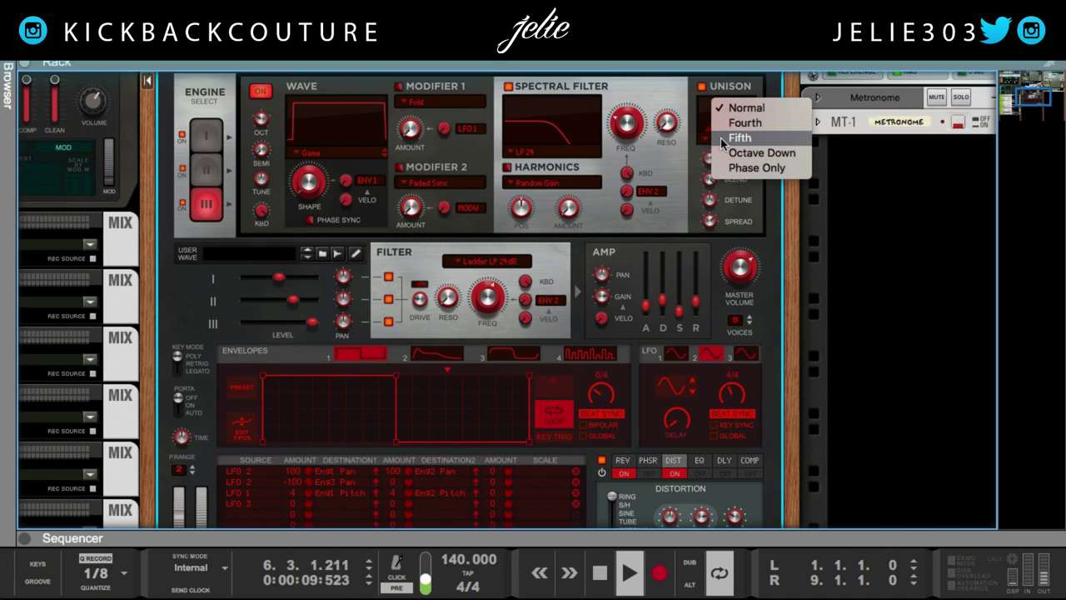
left_click(745, 152)
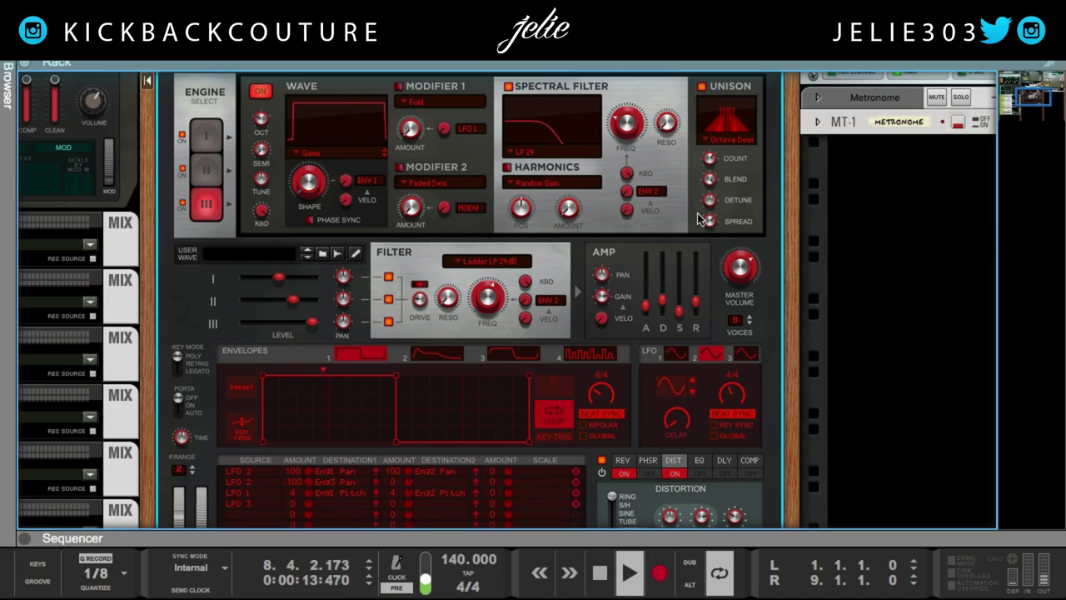
key("space")
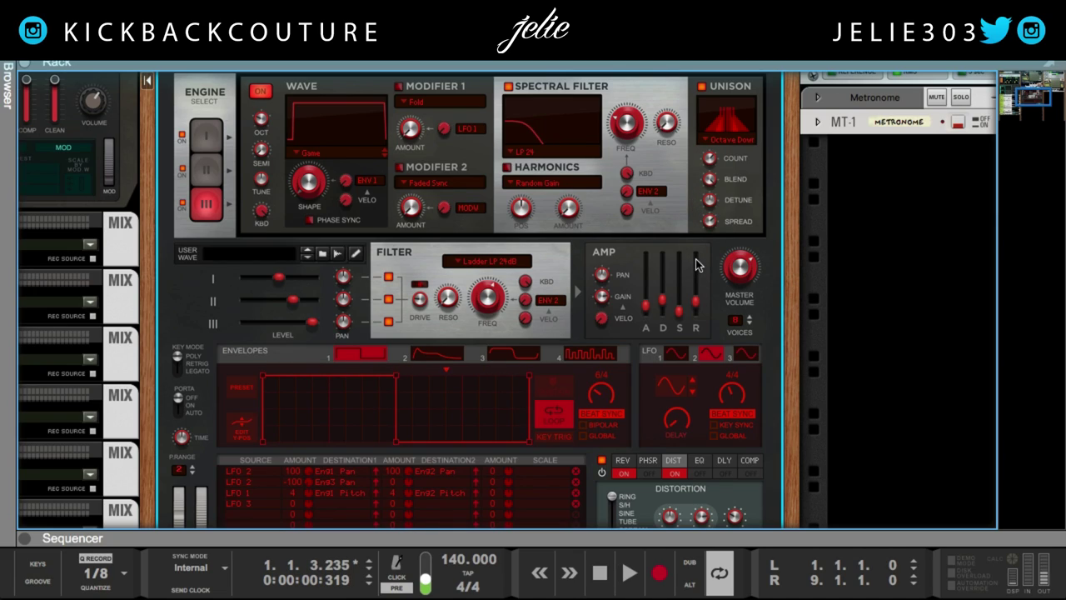
mouse_move(699, 267)
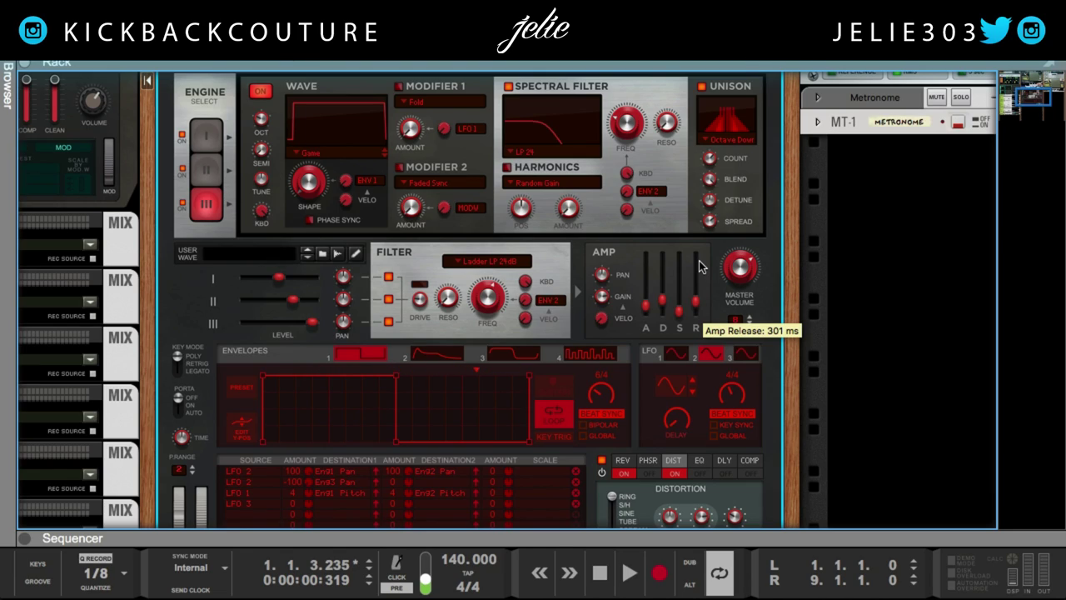
scroll(608, 337, "up", 1)
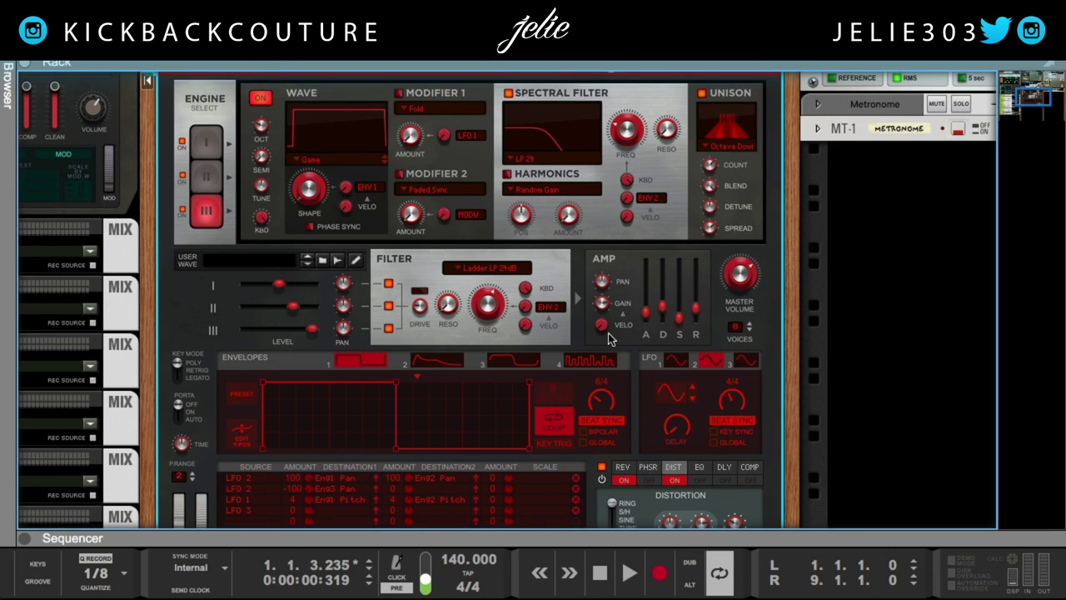
scroll(608, 333, "up", 5)
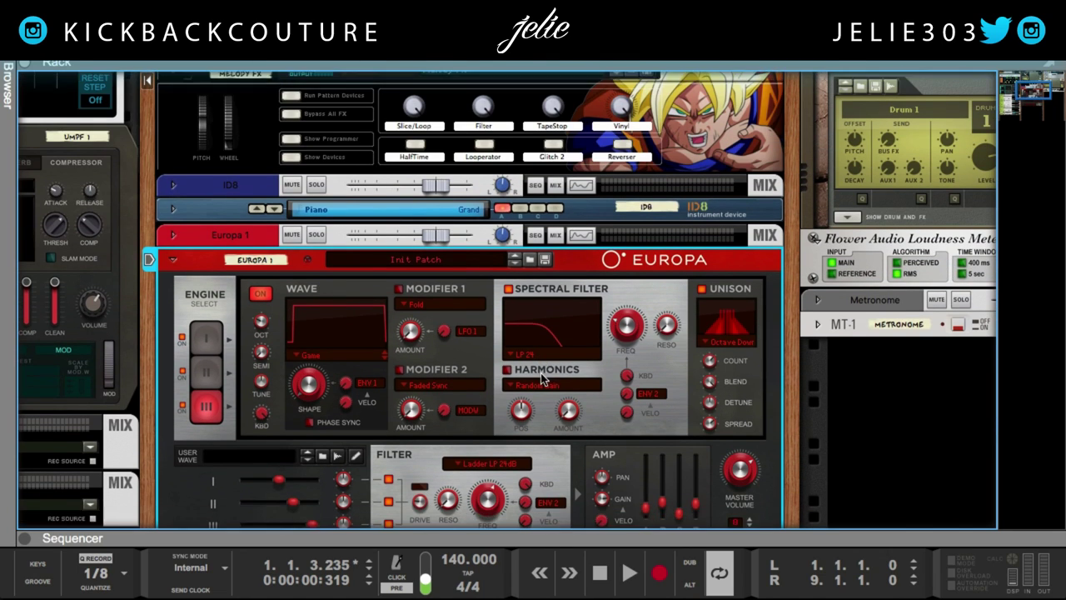
scroll(543, 379, "down", 3)
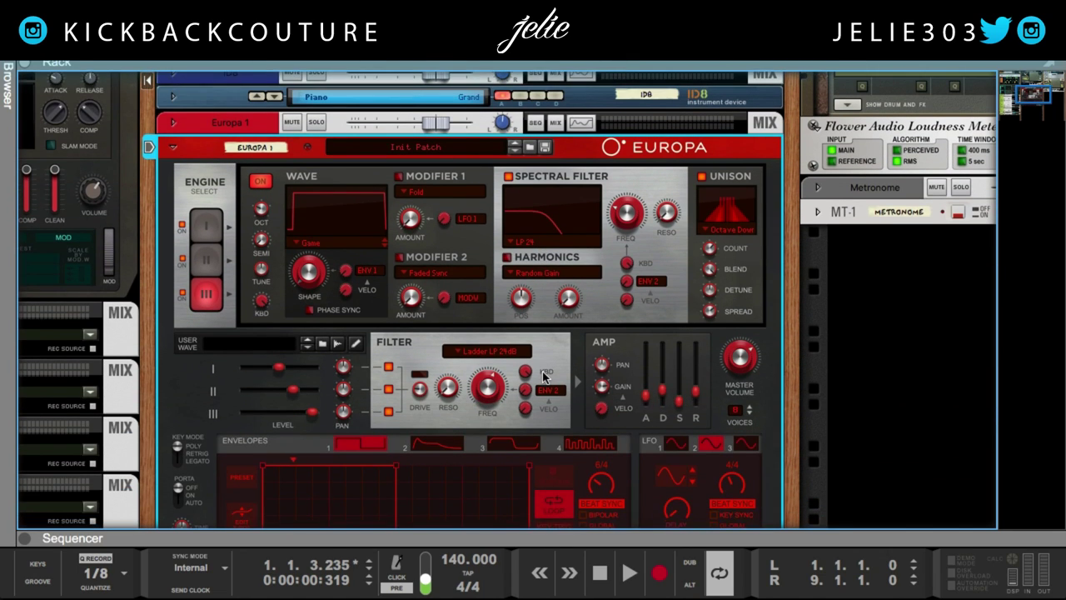
scroll(543, 376, "up", 13)
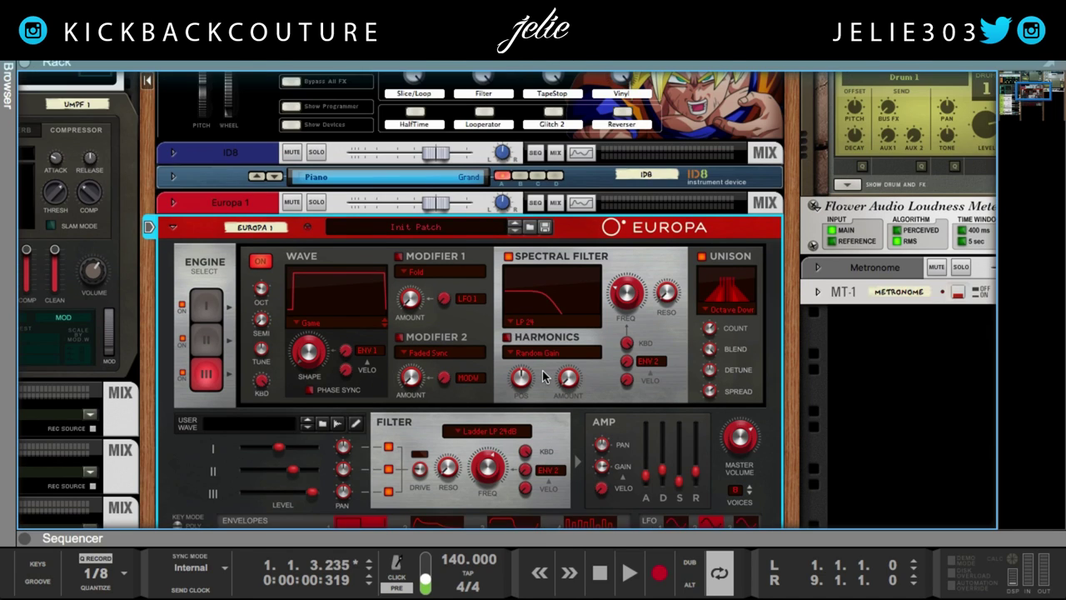